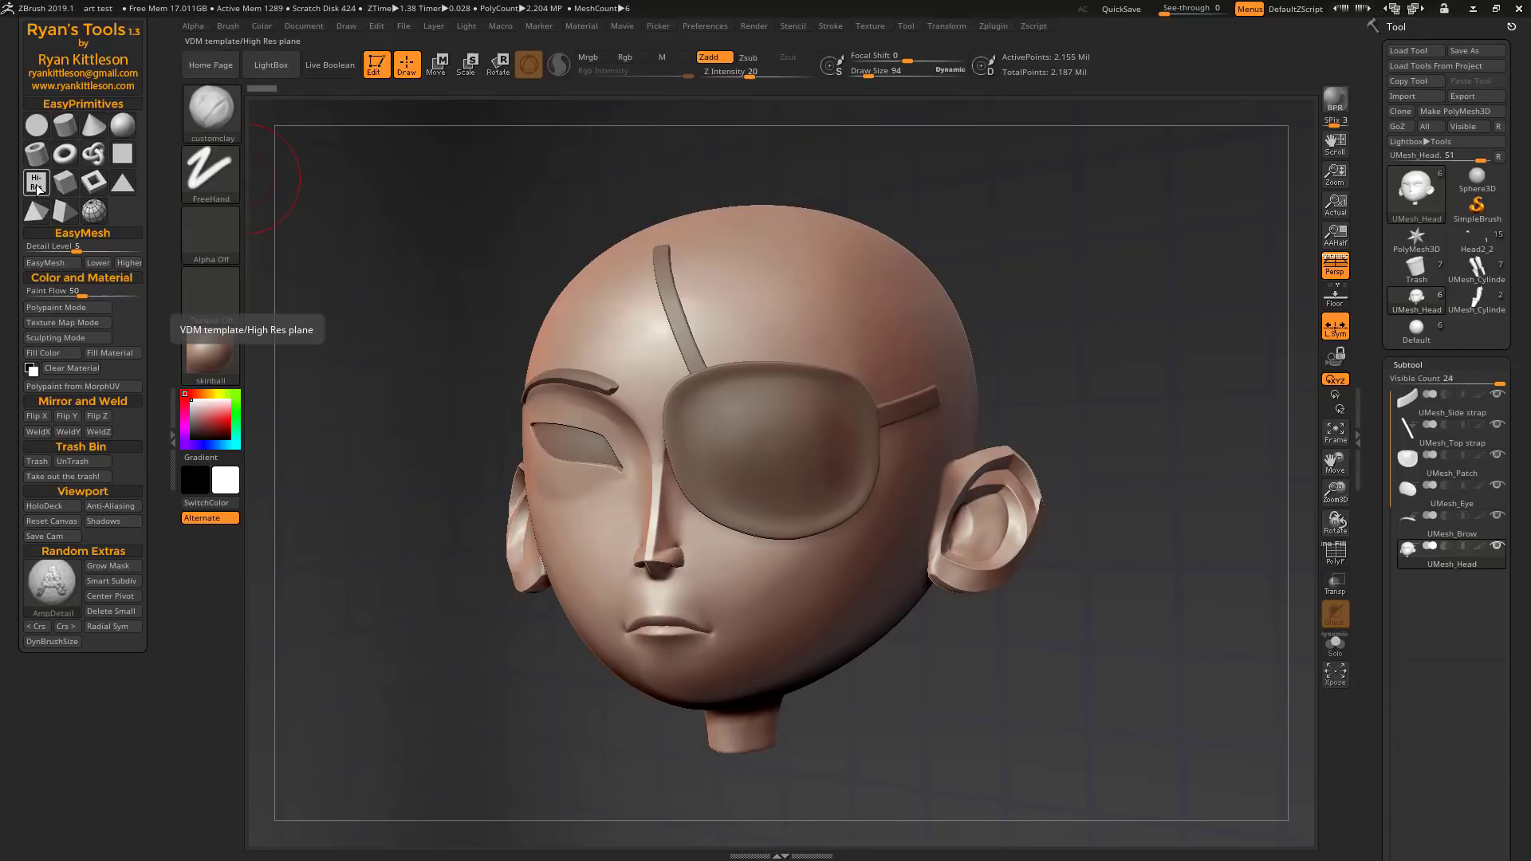
- Add the Torus Knot primitive as a new subtool, inspect it, then pick the Hi-Res plane primitive
click(94, 153)
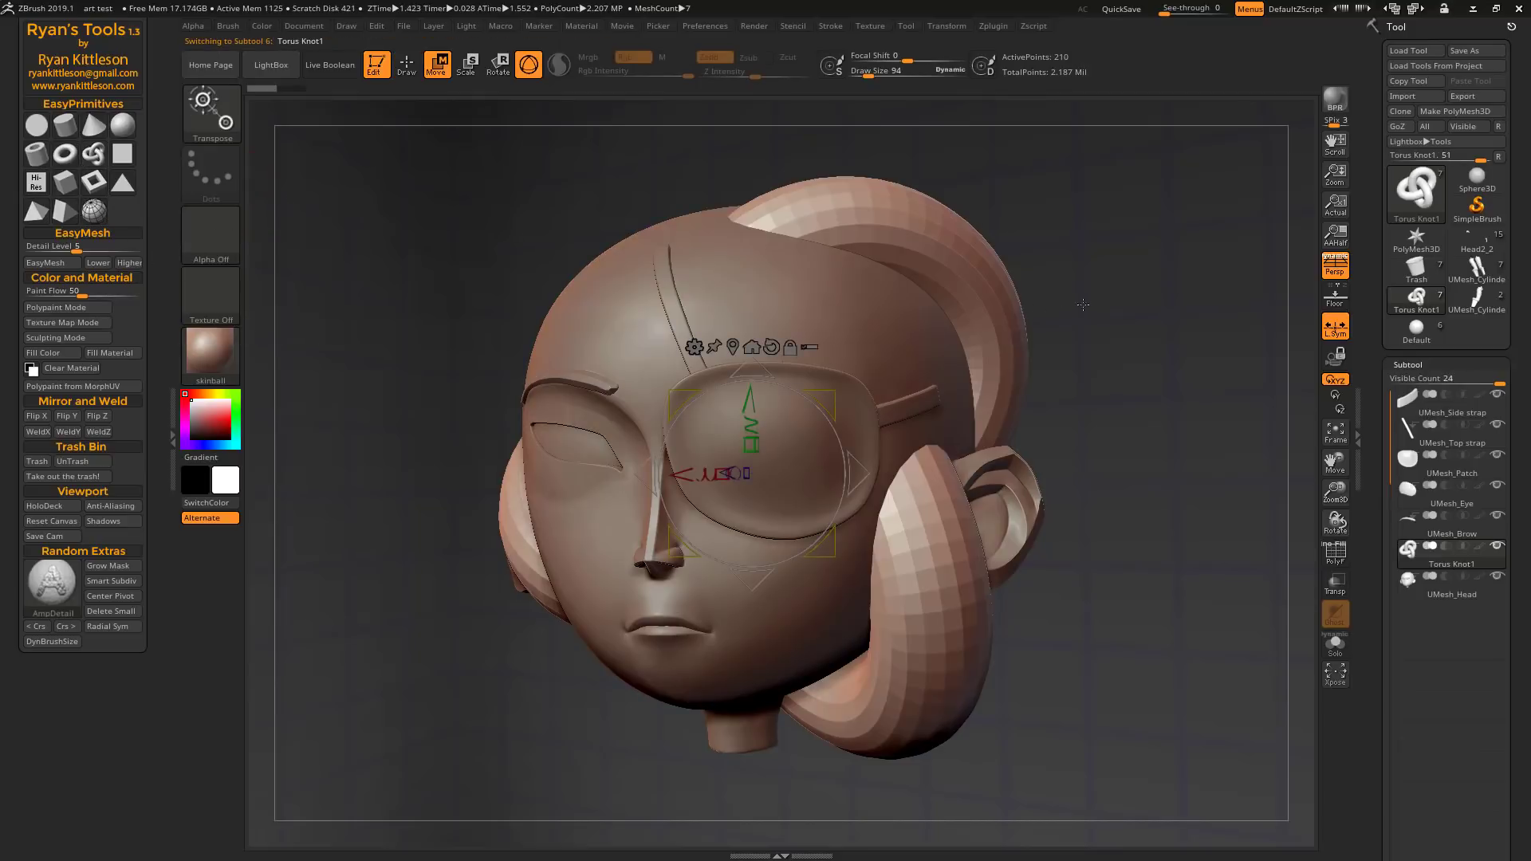
alt+click(886, 326)
mouse_move(1102, 322)
mouse_down()
mouse_move(1059, 428)
mouse_move(1043, 406)
mouse_up()
key(q)
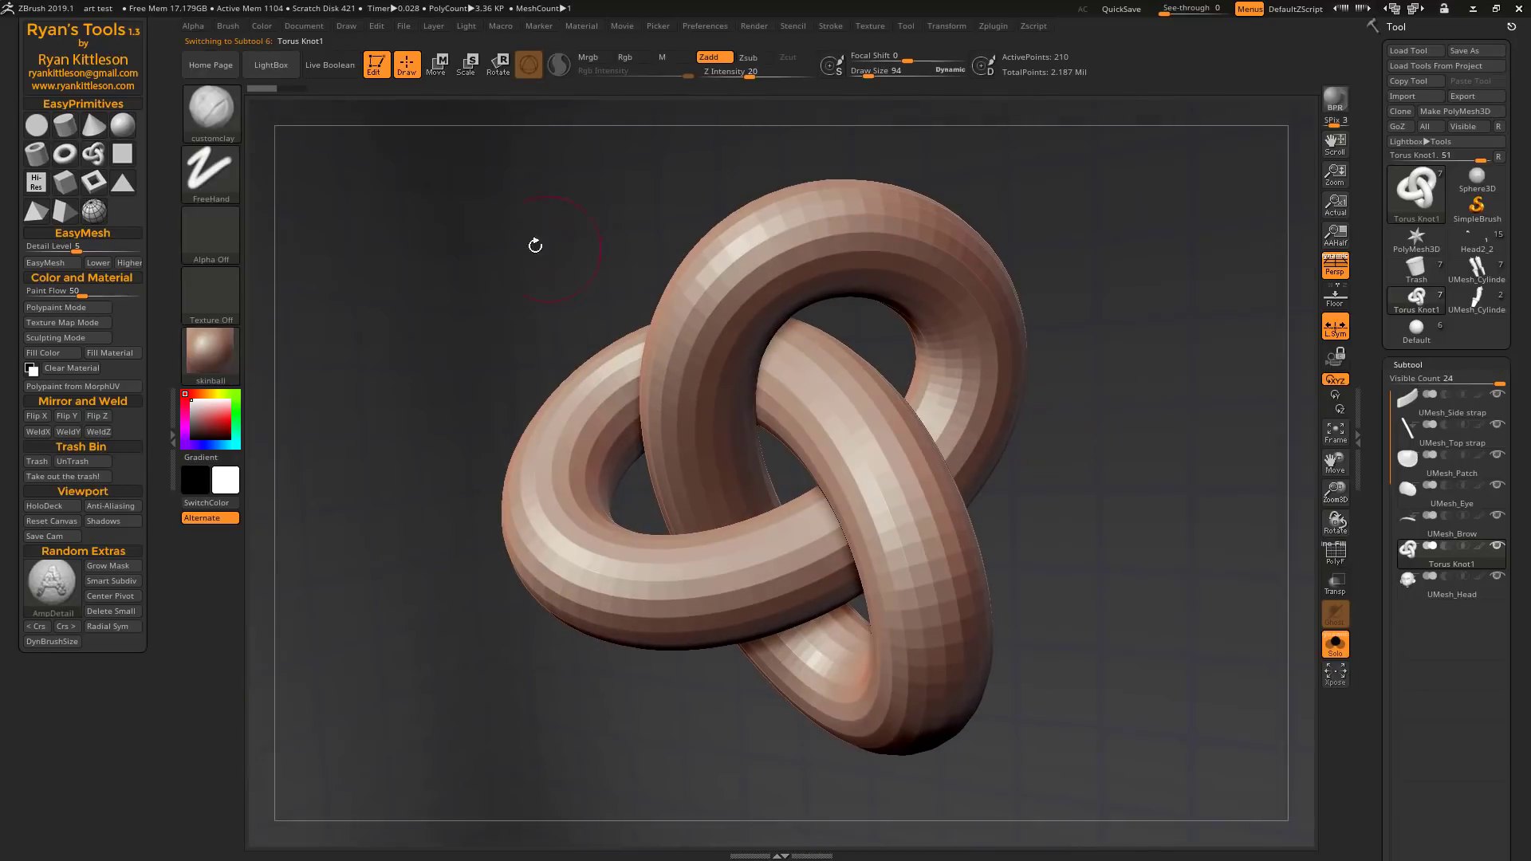
click(37, 192)
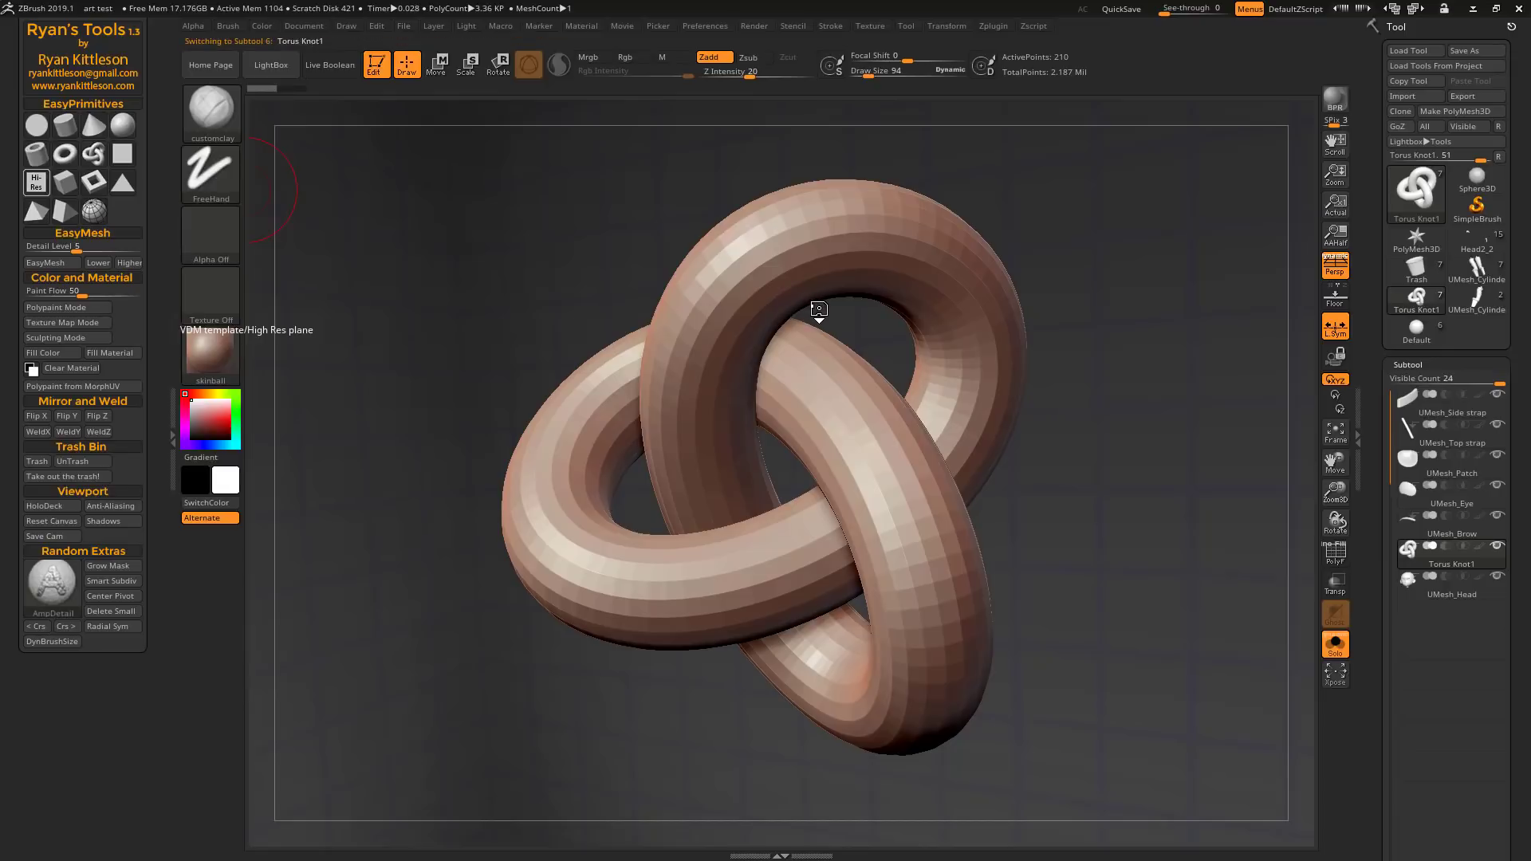
- Position the Hi-Res plane with the gizmo, disable see-through, and face the plane for sculpting
key(w)
key(v)
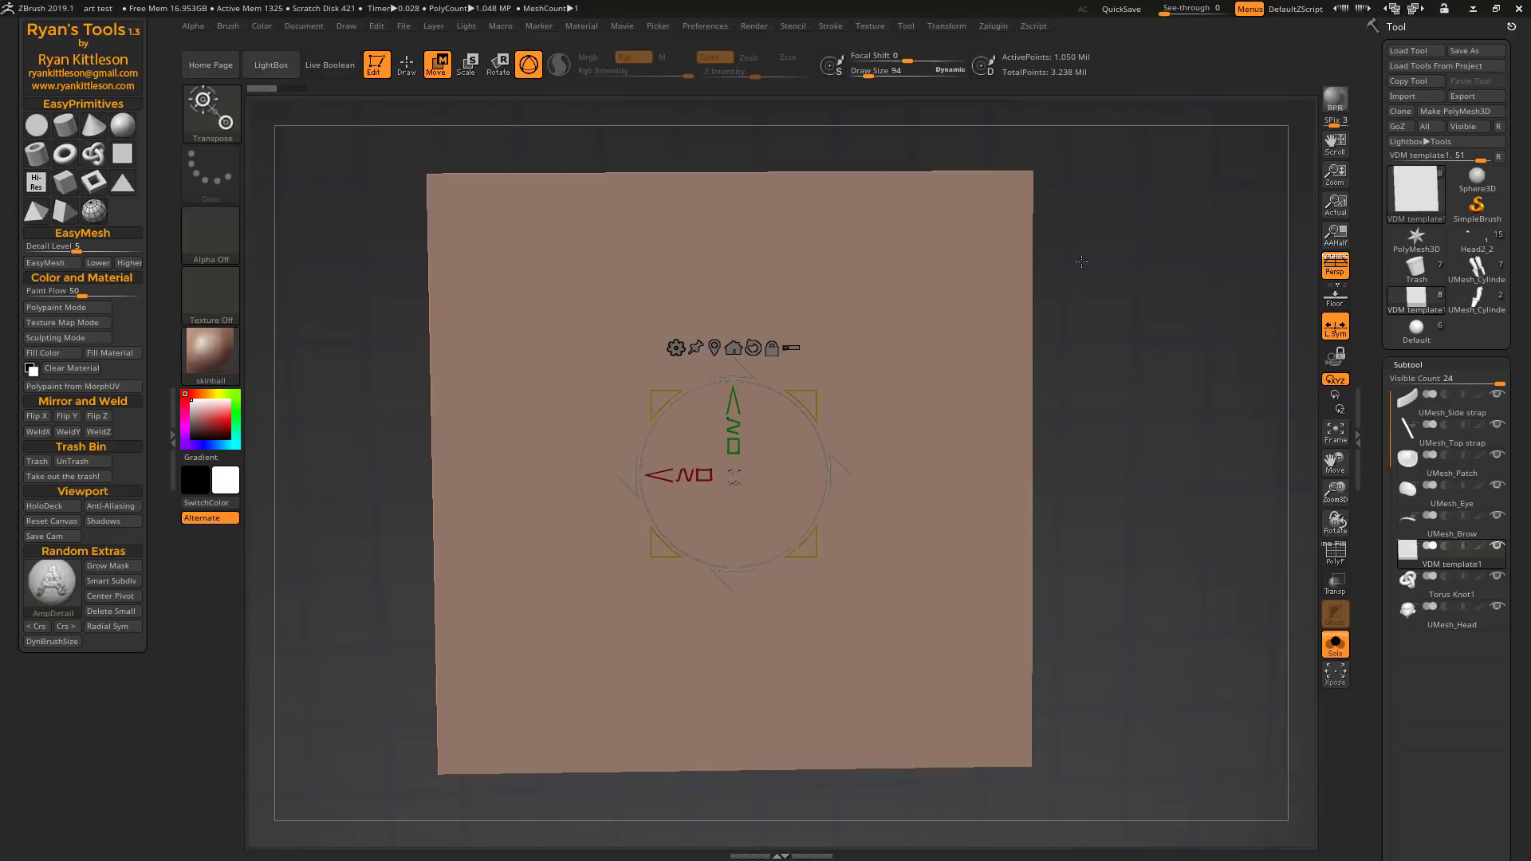
right_drag(885, 394, 927, 322)
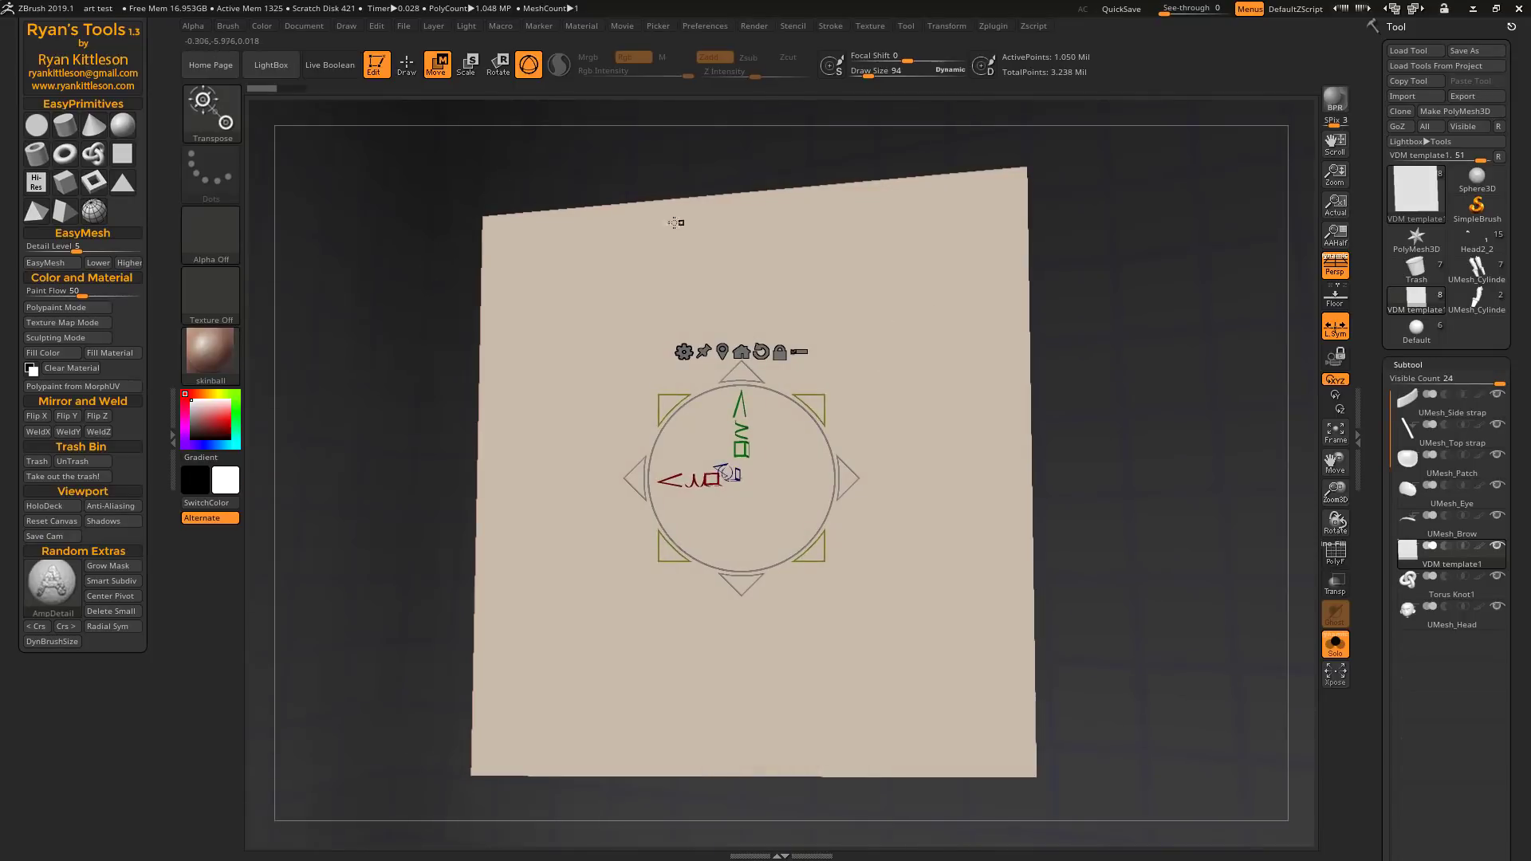
key(q)
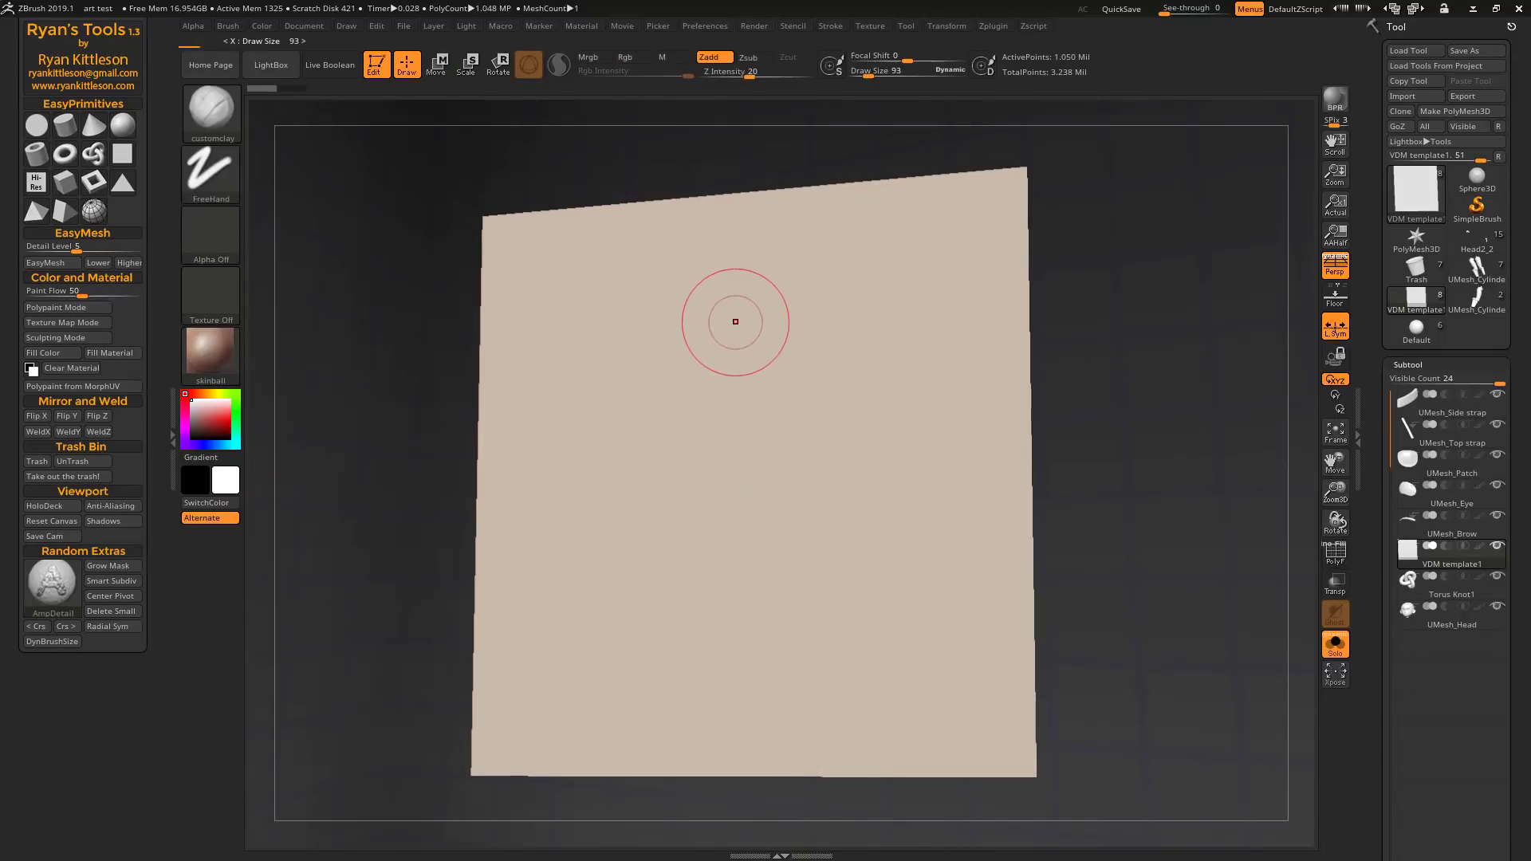
- Mask-paint a wavy V stroke on the plane, delete the geometry outside it, and clear the mask
mouse_move(706, 305)
mouse_down()
mouse_move(622, 396)
mouse_move(652, 527)
mouse_move(746, 649)
mouse_move(861, 455)
mouse_move(890, 281)
mouse_up()
ctrl+click(1134, 386)
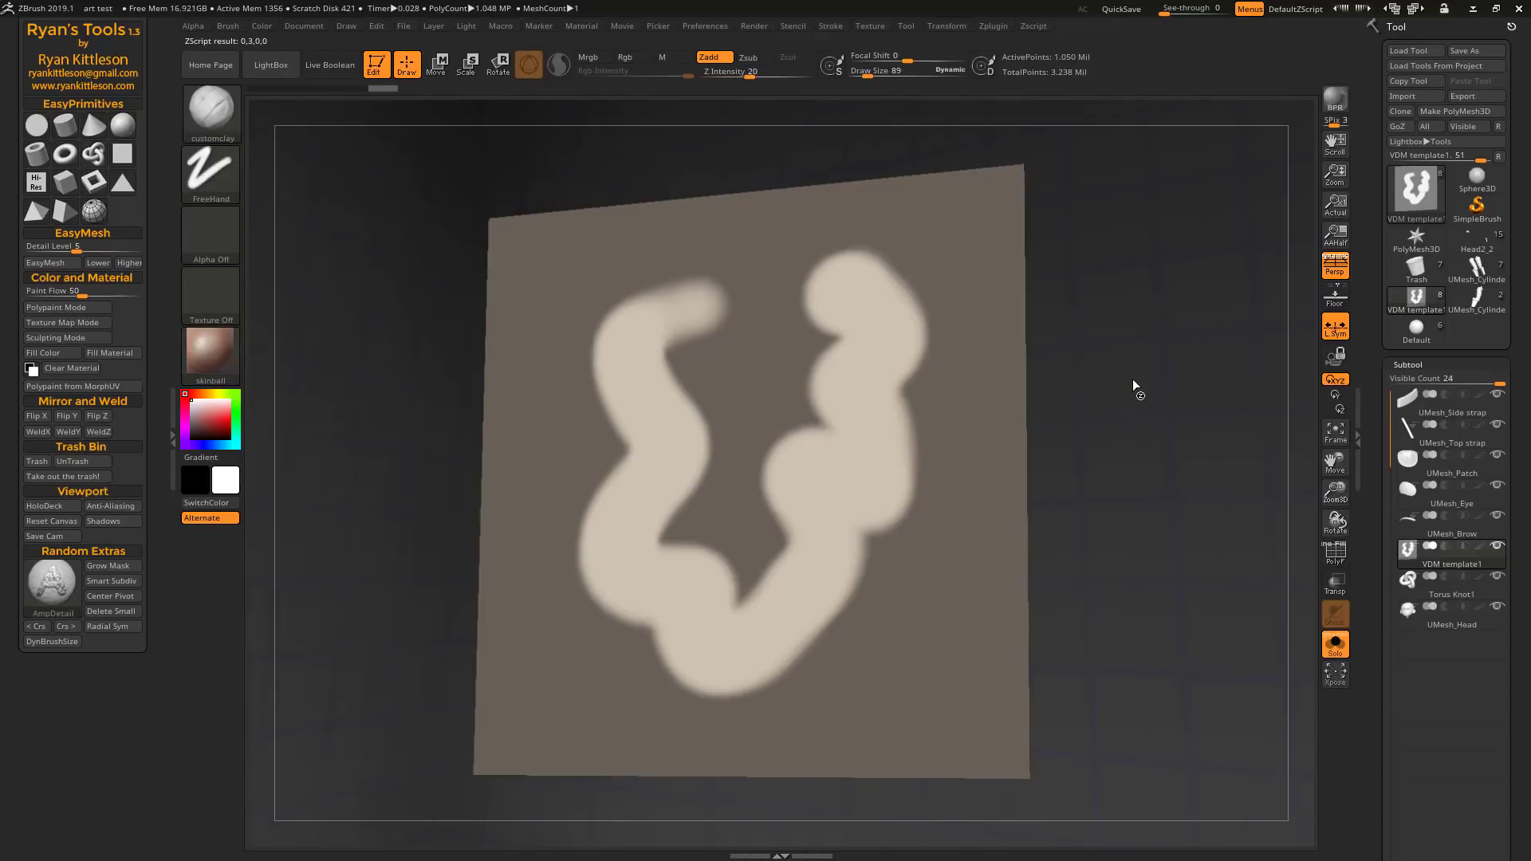
key(ctrl+shift+x)
click(837, 407)
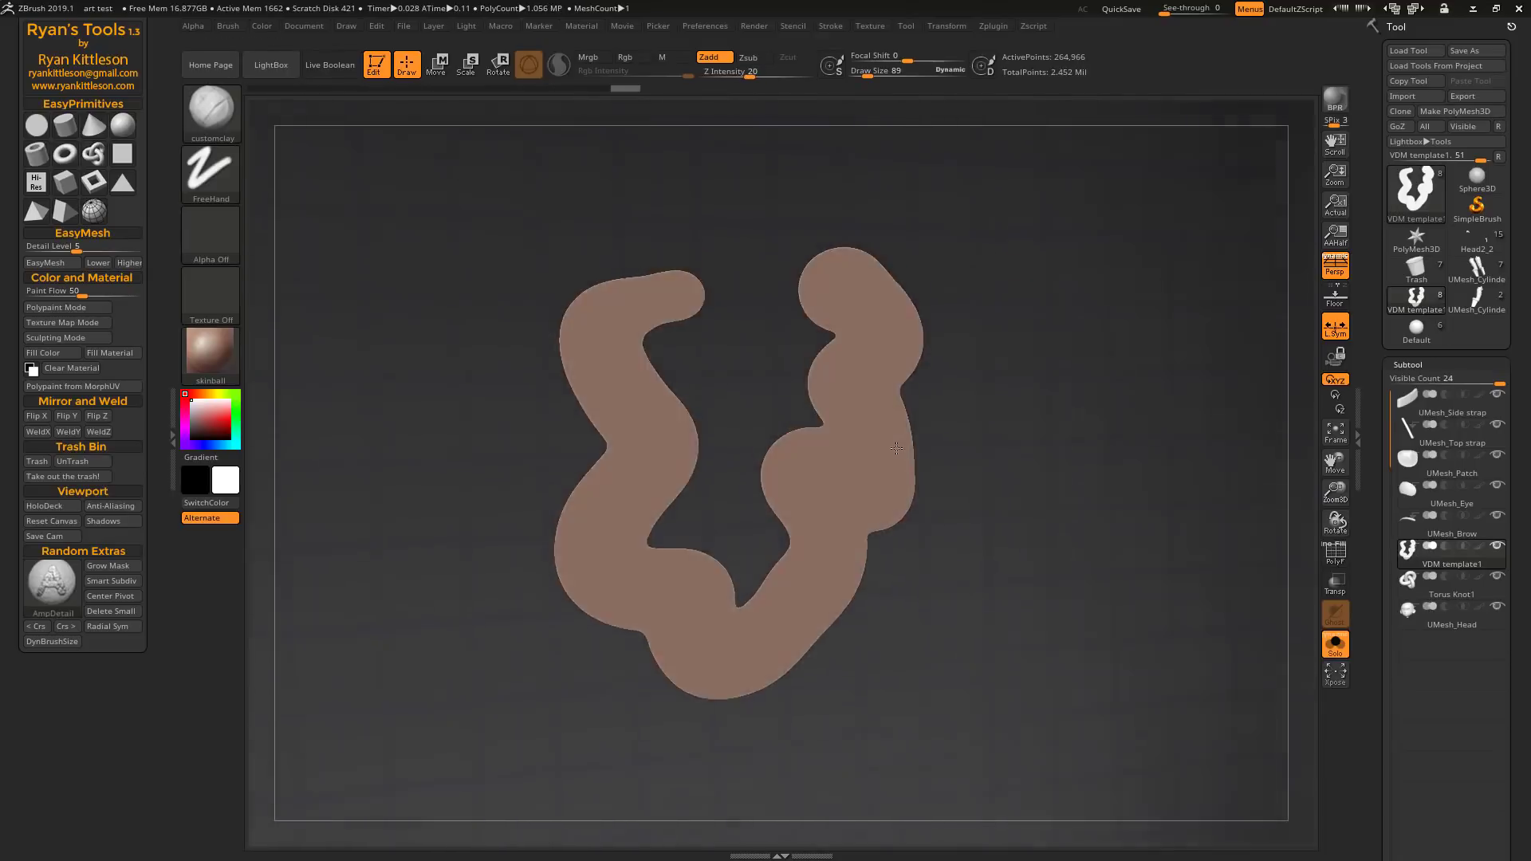
key(ctrl+d)
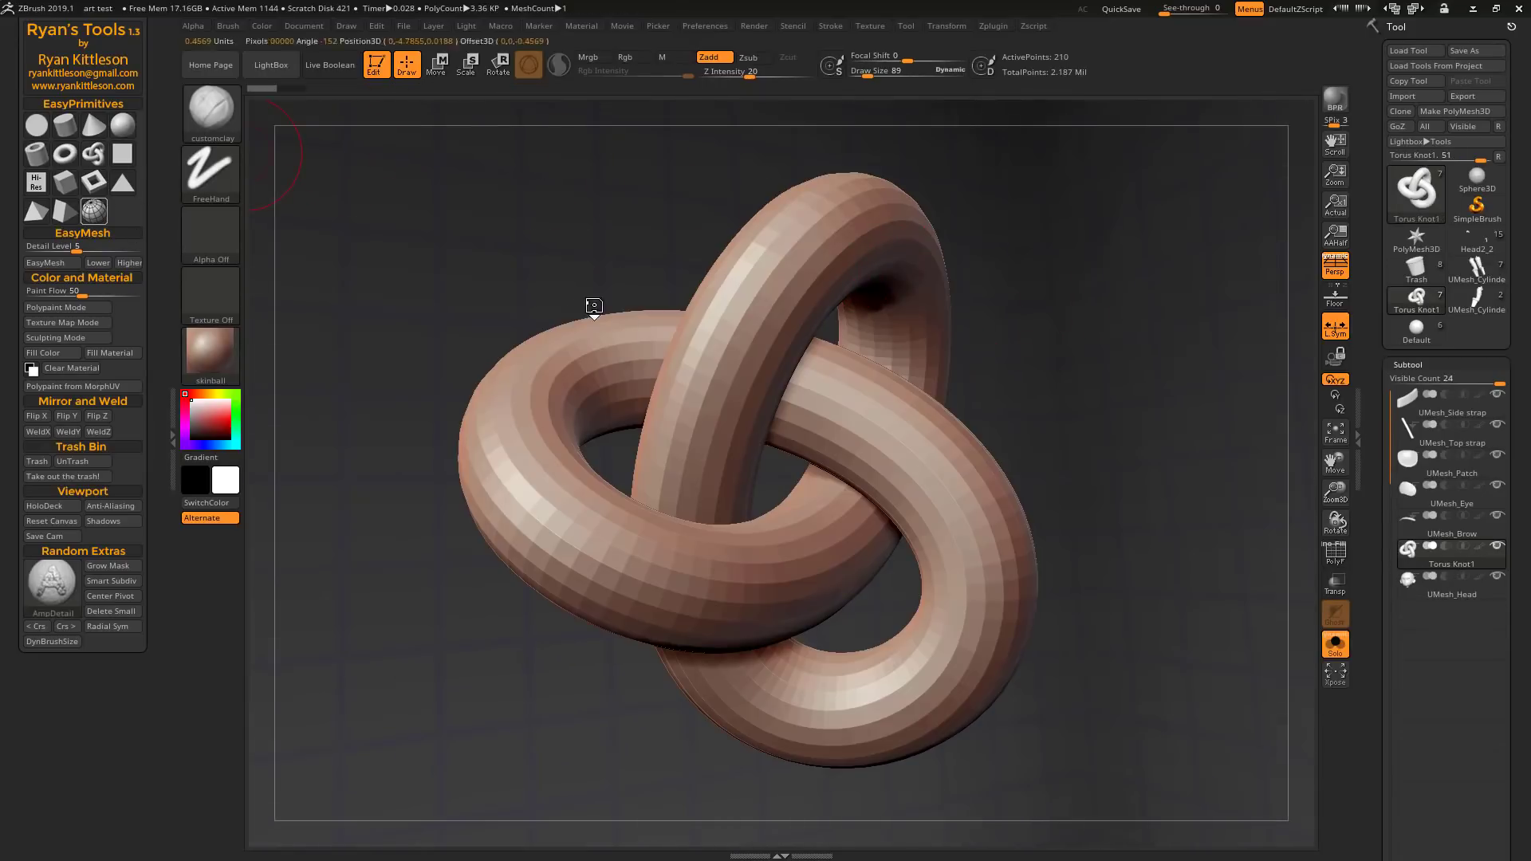
- Add a pole sphere primitive as a subtool and show its polygon wireframe
click(37, 126)
key(w)
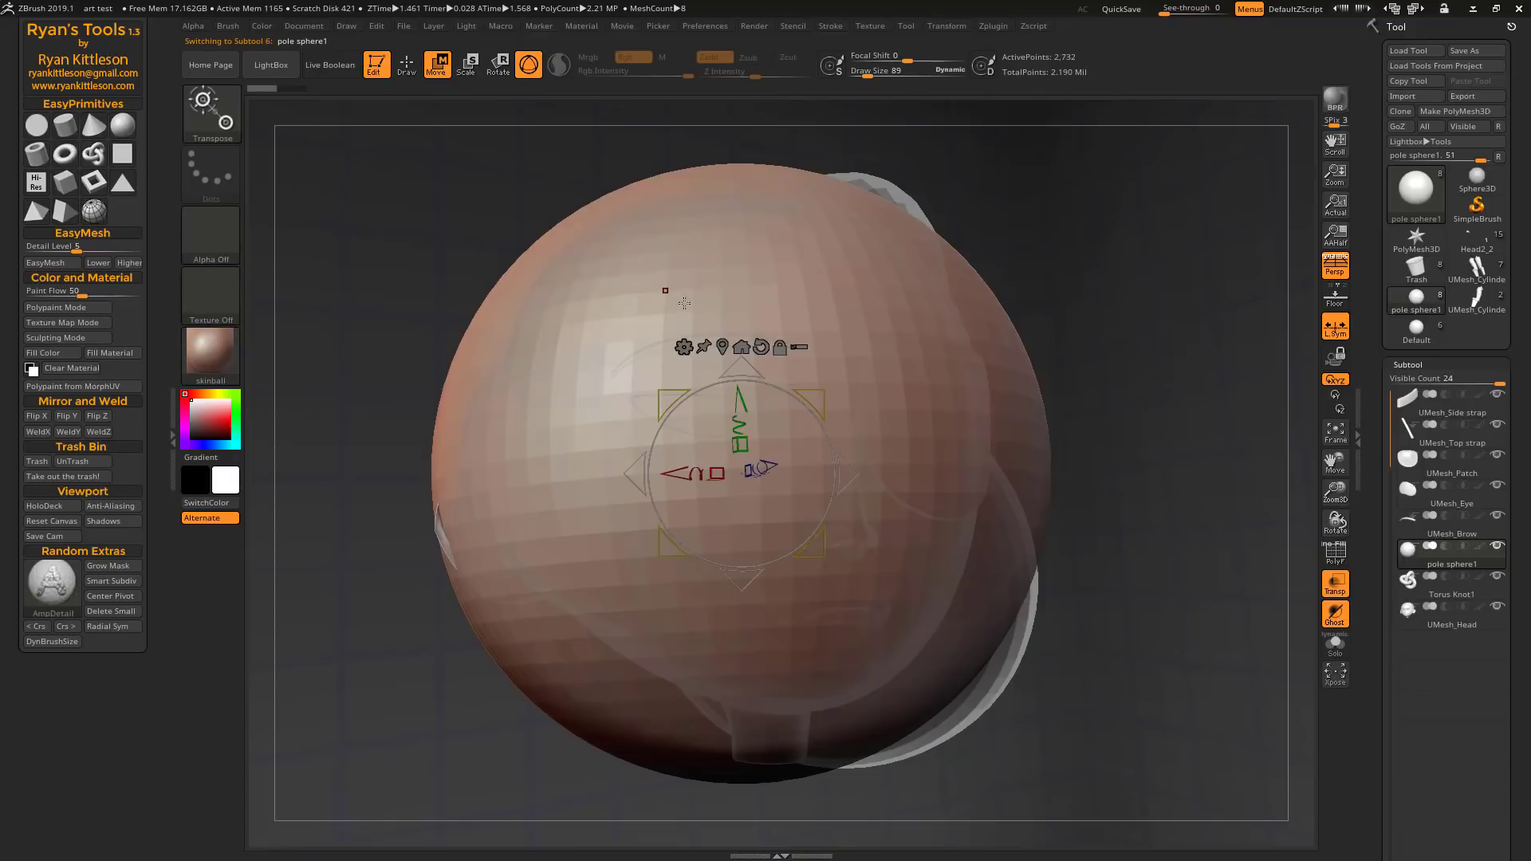
key(q)
key(shift+f)
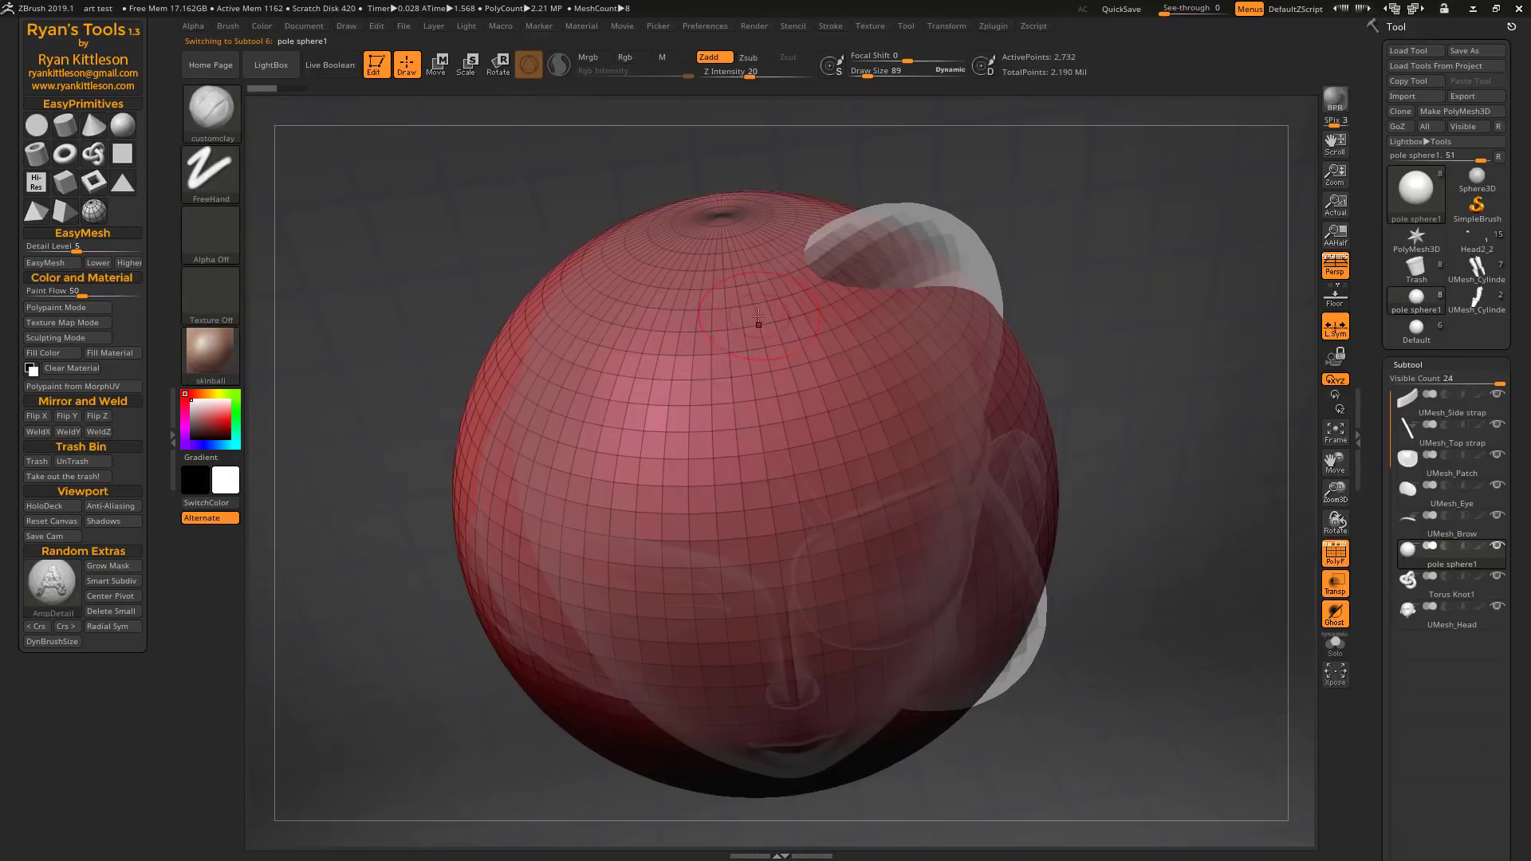
mouse_move(758, 318)
right_down()
mouse_move(700, 141)
mouse_move(323, 373)
right_up()
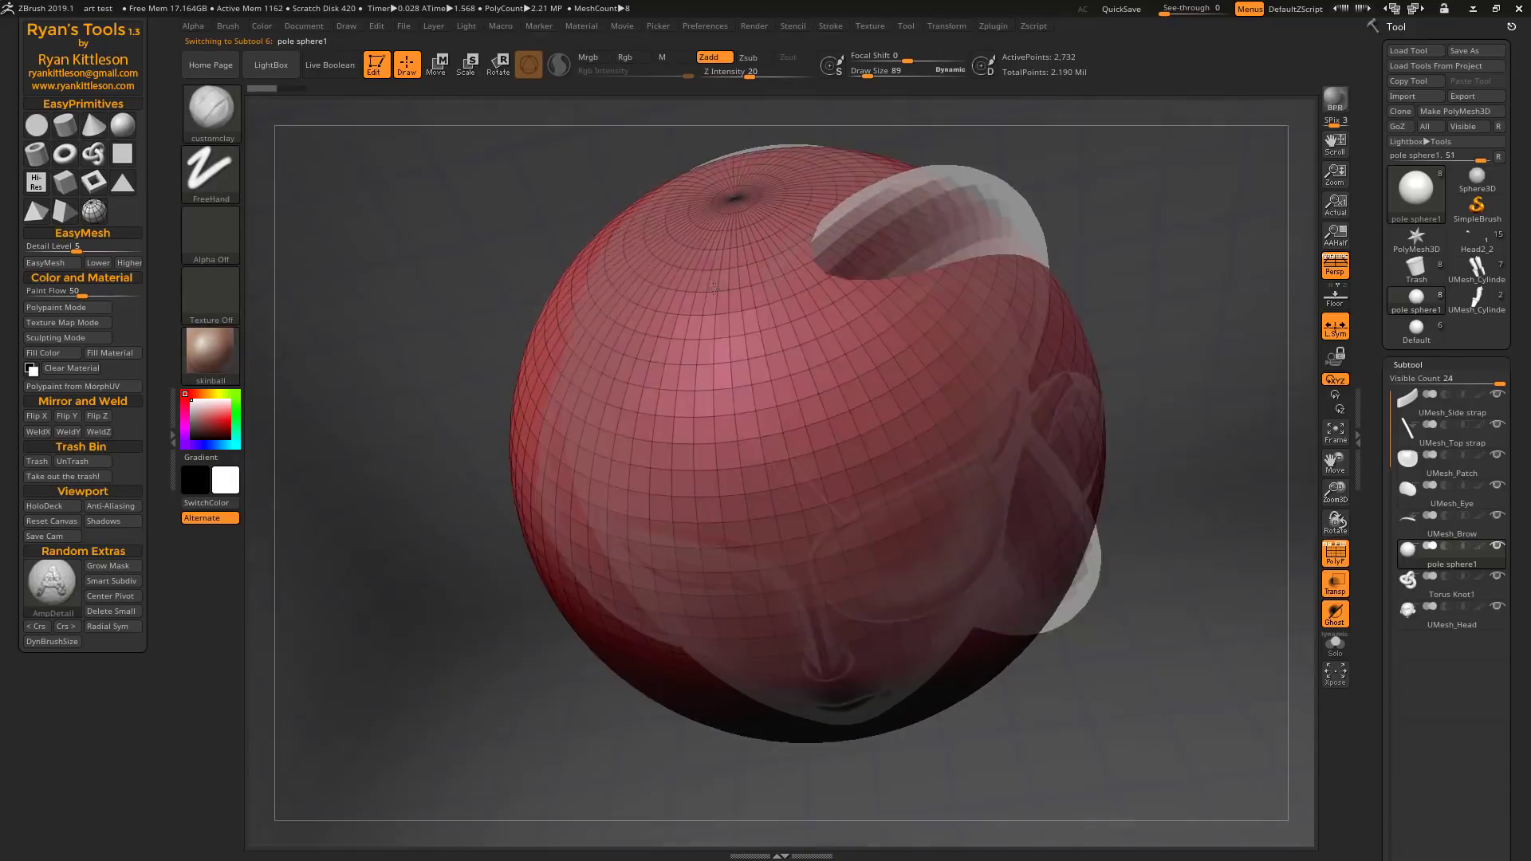
- Add a default sphere primitive as a subtool and inspect it
click(120, 127)
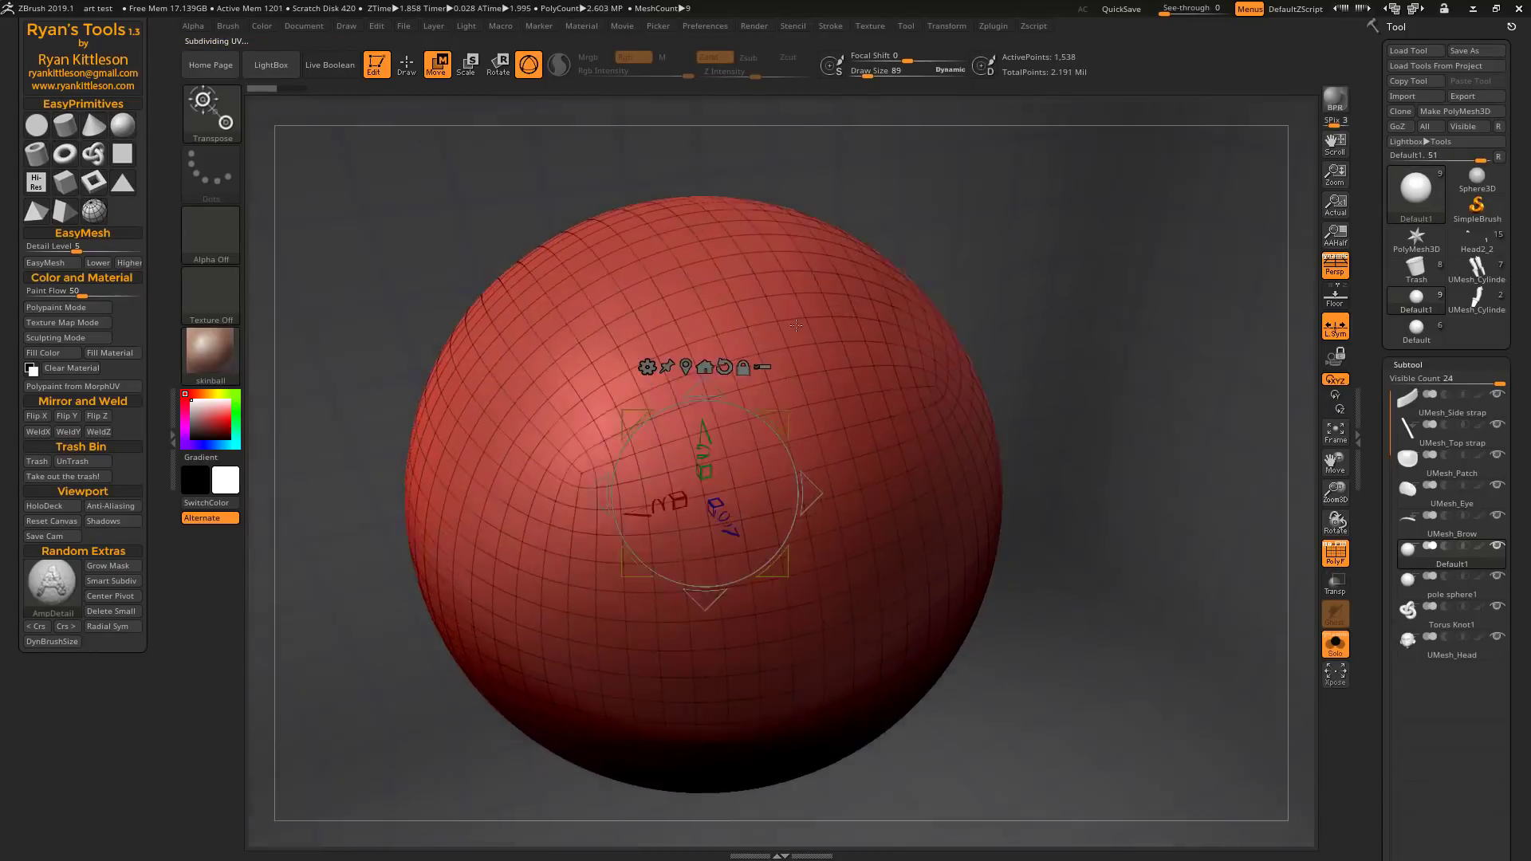
mouse_move(711, 345)
right_down()
mouse_move(769, 291)
mouse_move(555, 159)
right_up()
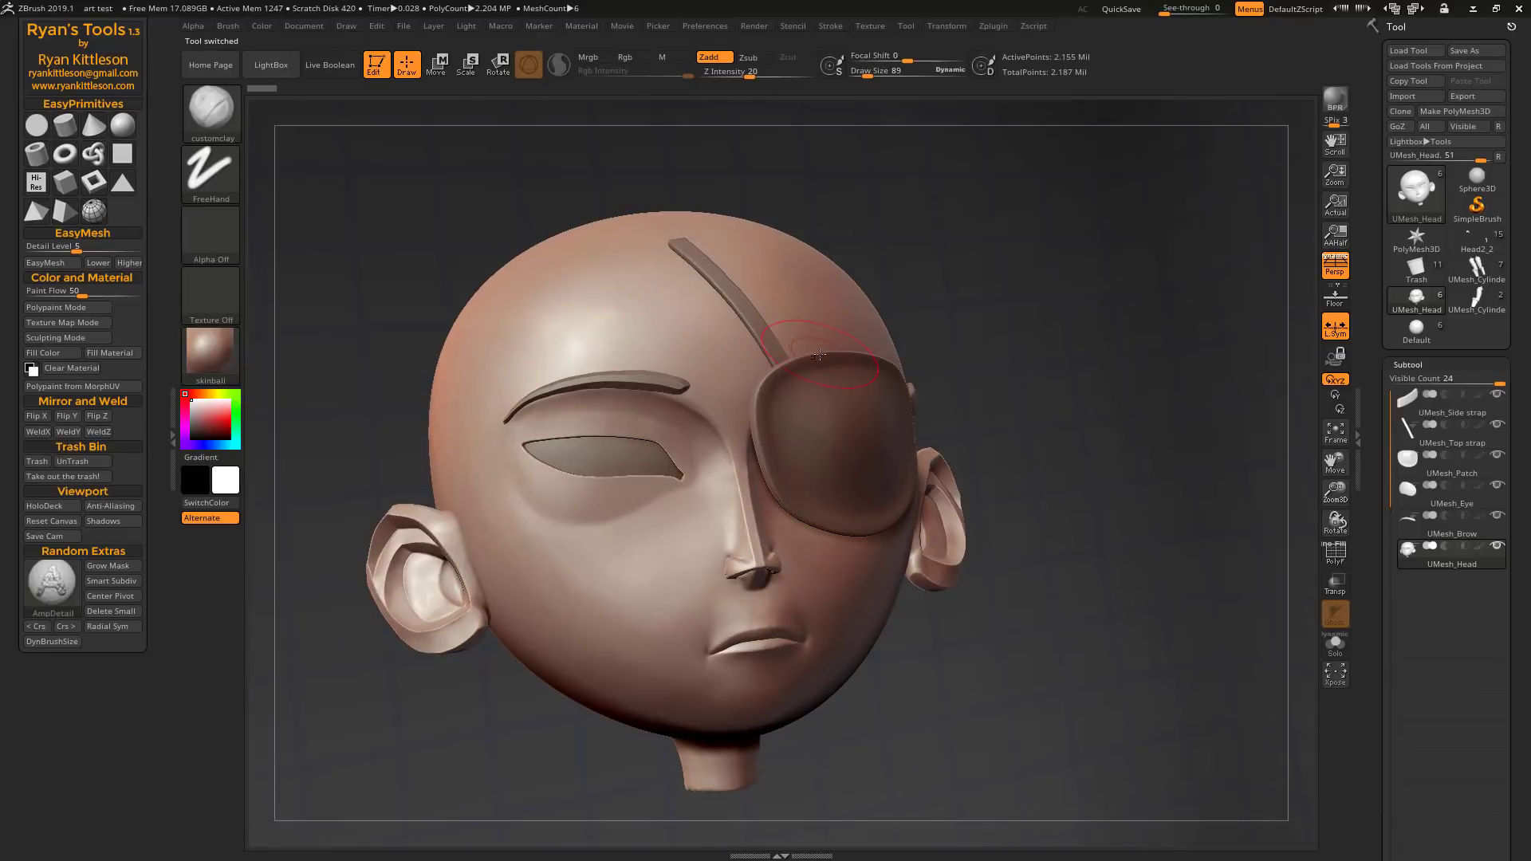
- Disable perspective with Persp and rotate the head to a clean side profile
right_drag(816, 354, 623, 299)
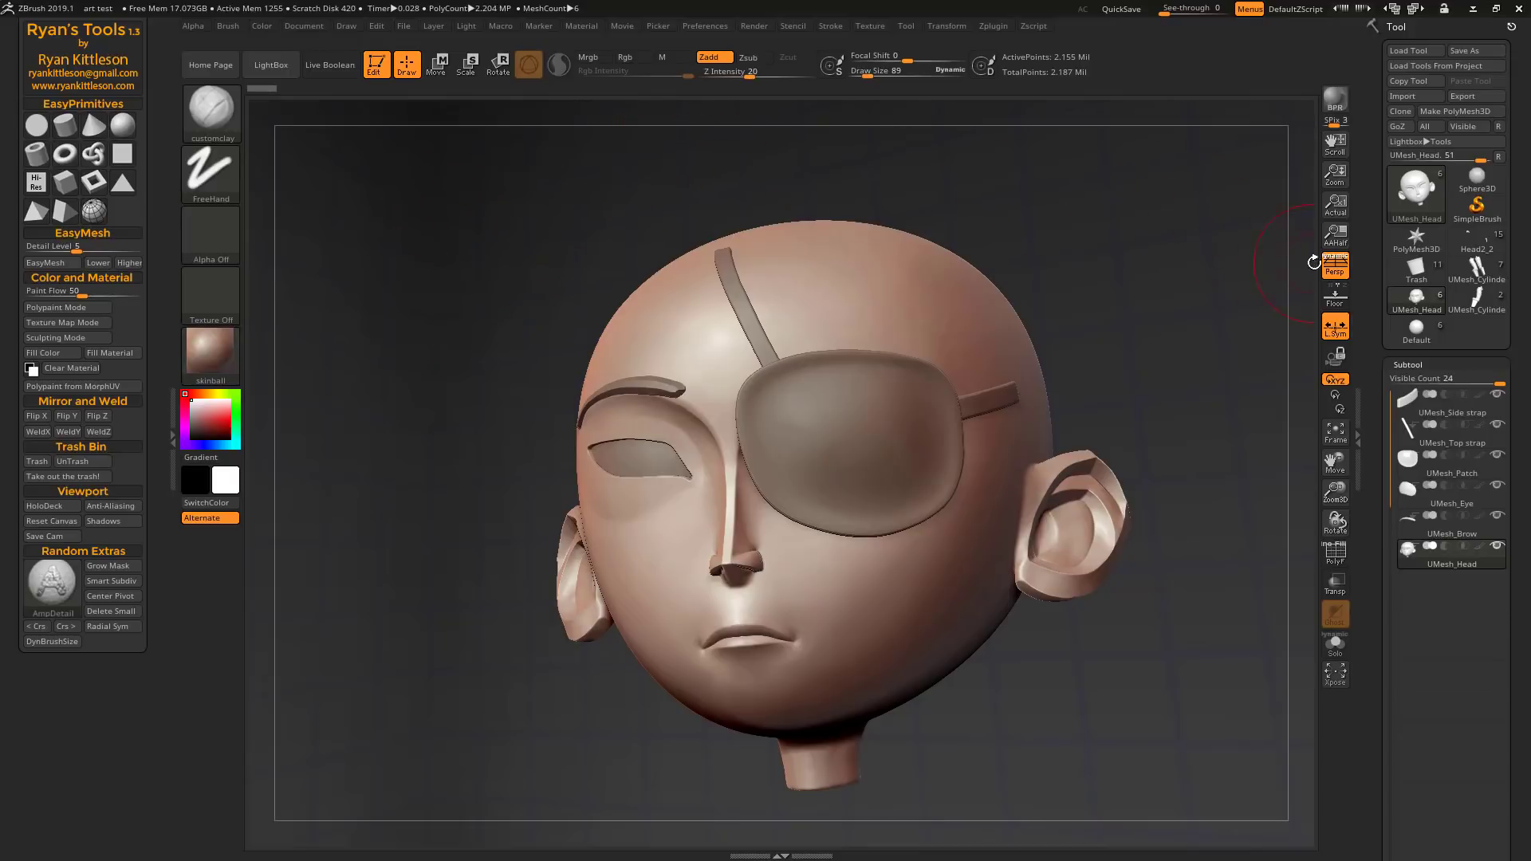
click(1335, 267)
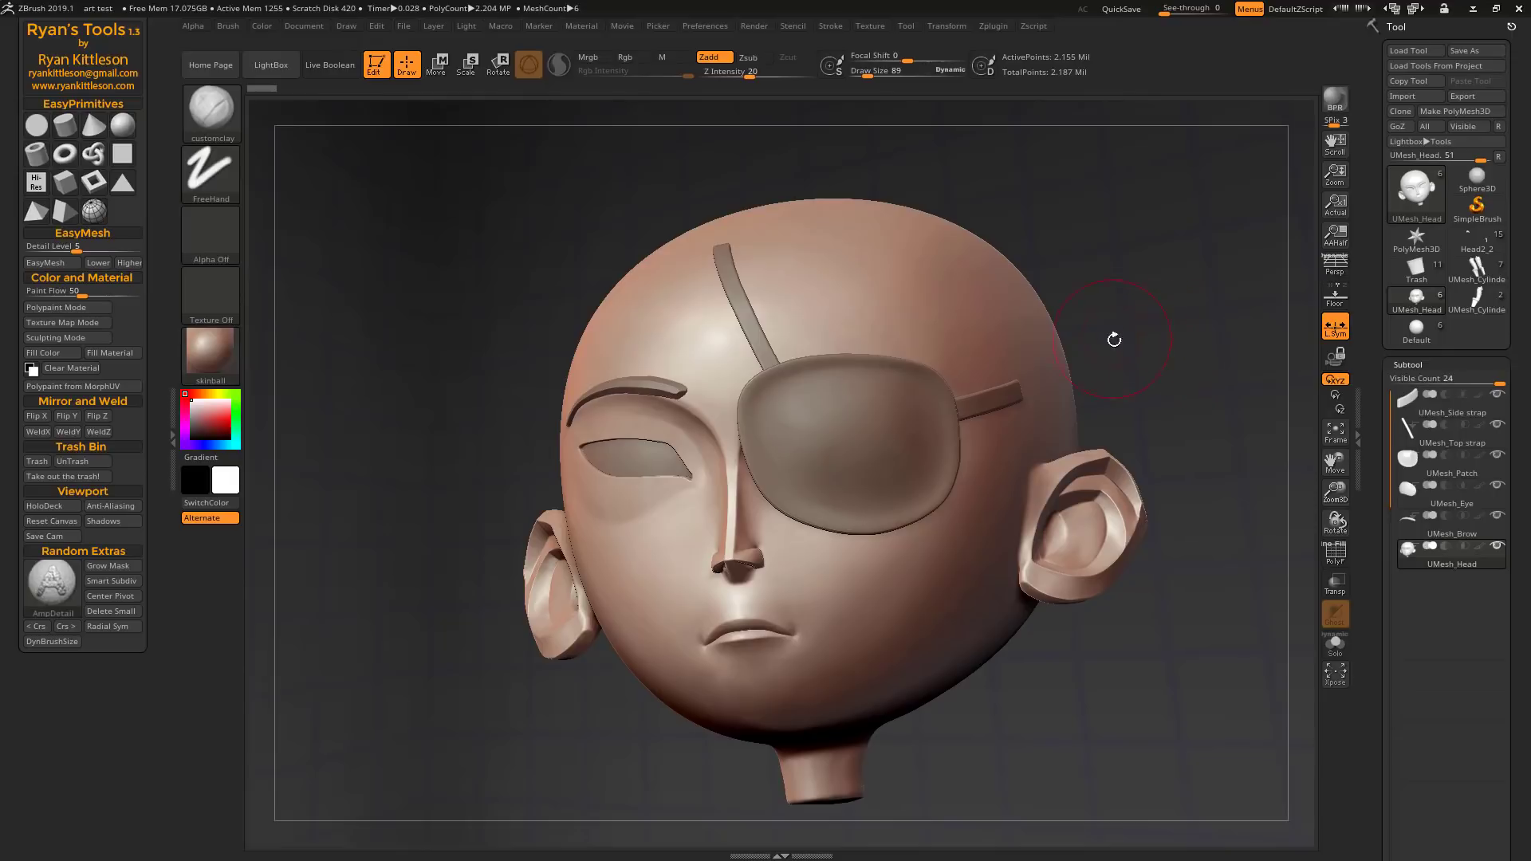
drag(1132, 356, 1231, 267)
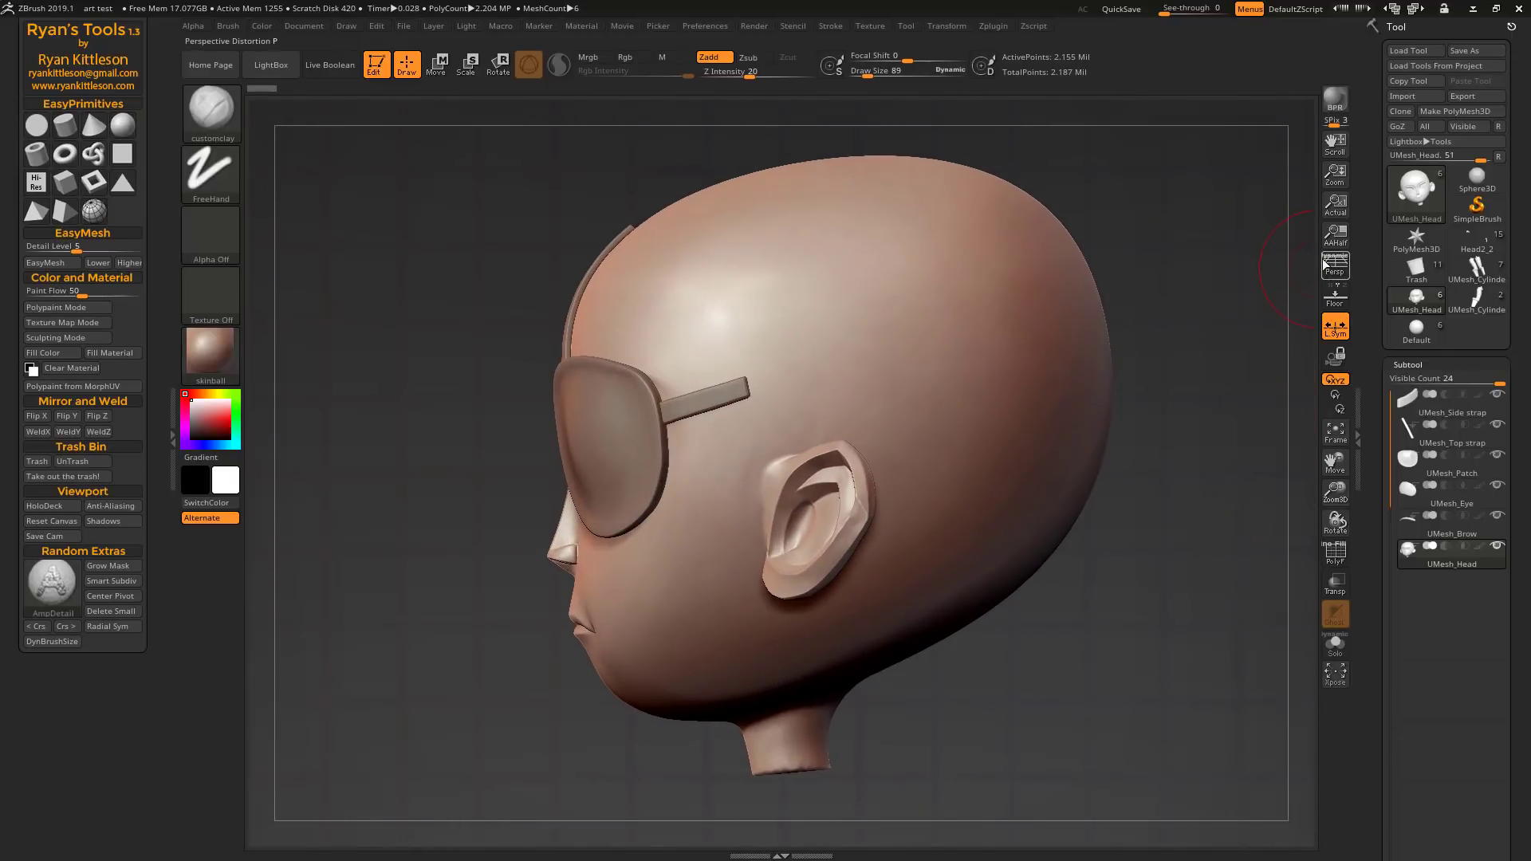
drag(984, 398, 945, 378)
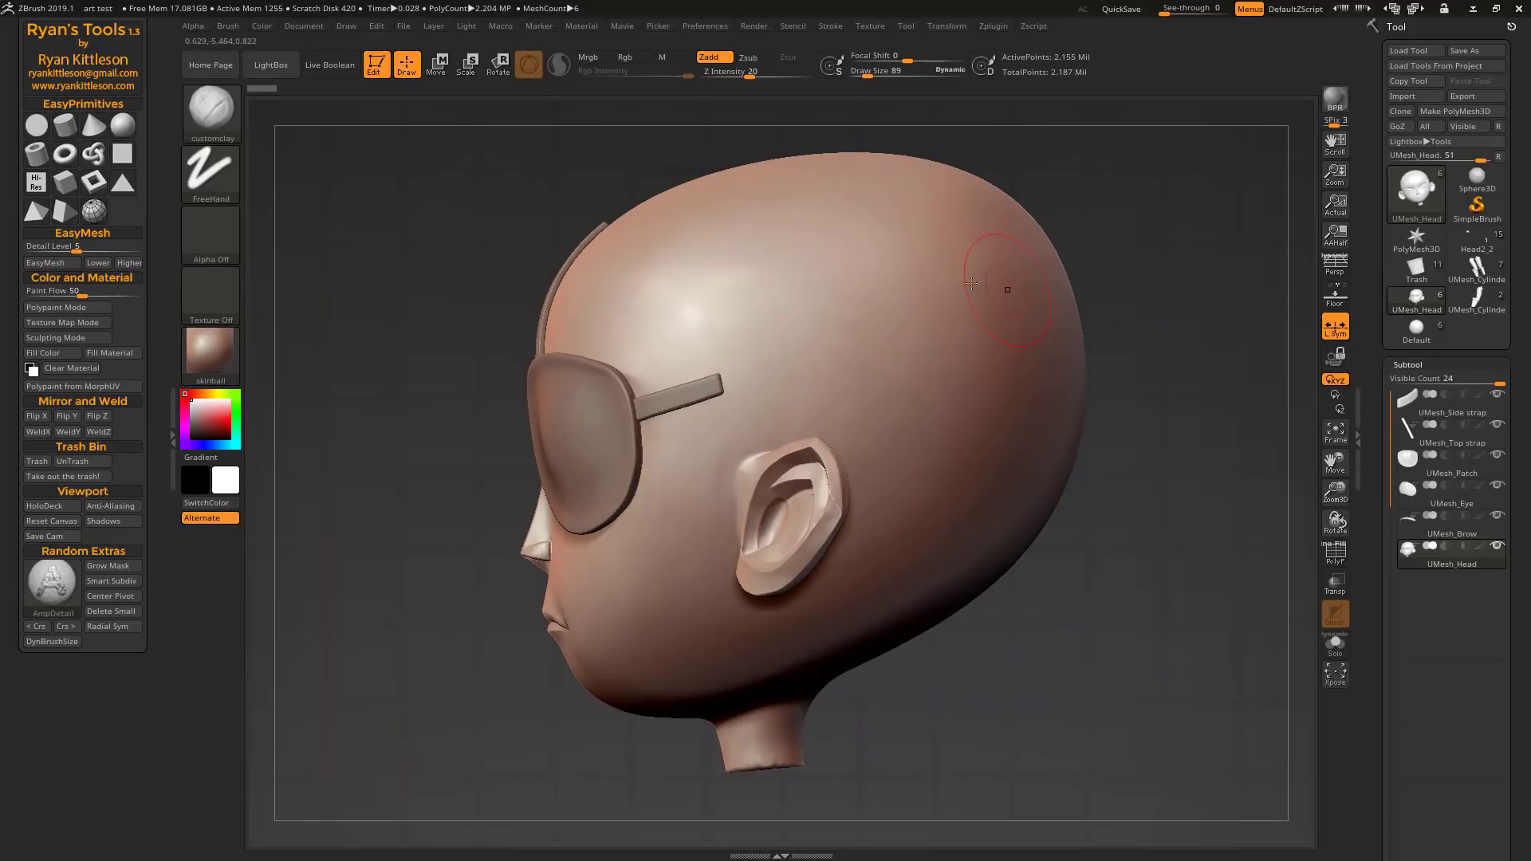
- Store the head's profile view as a named camera 'side' via Ryan's Tools Save Cam
click(346, 26)
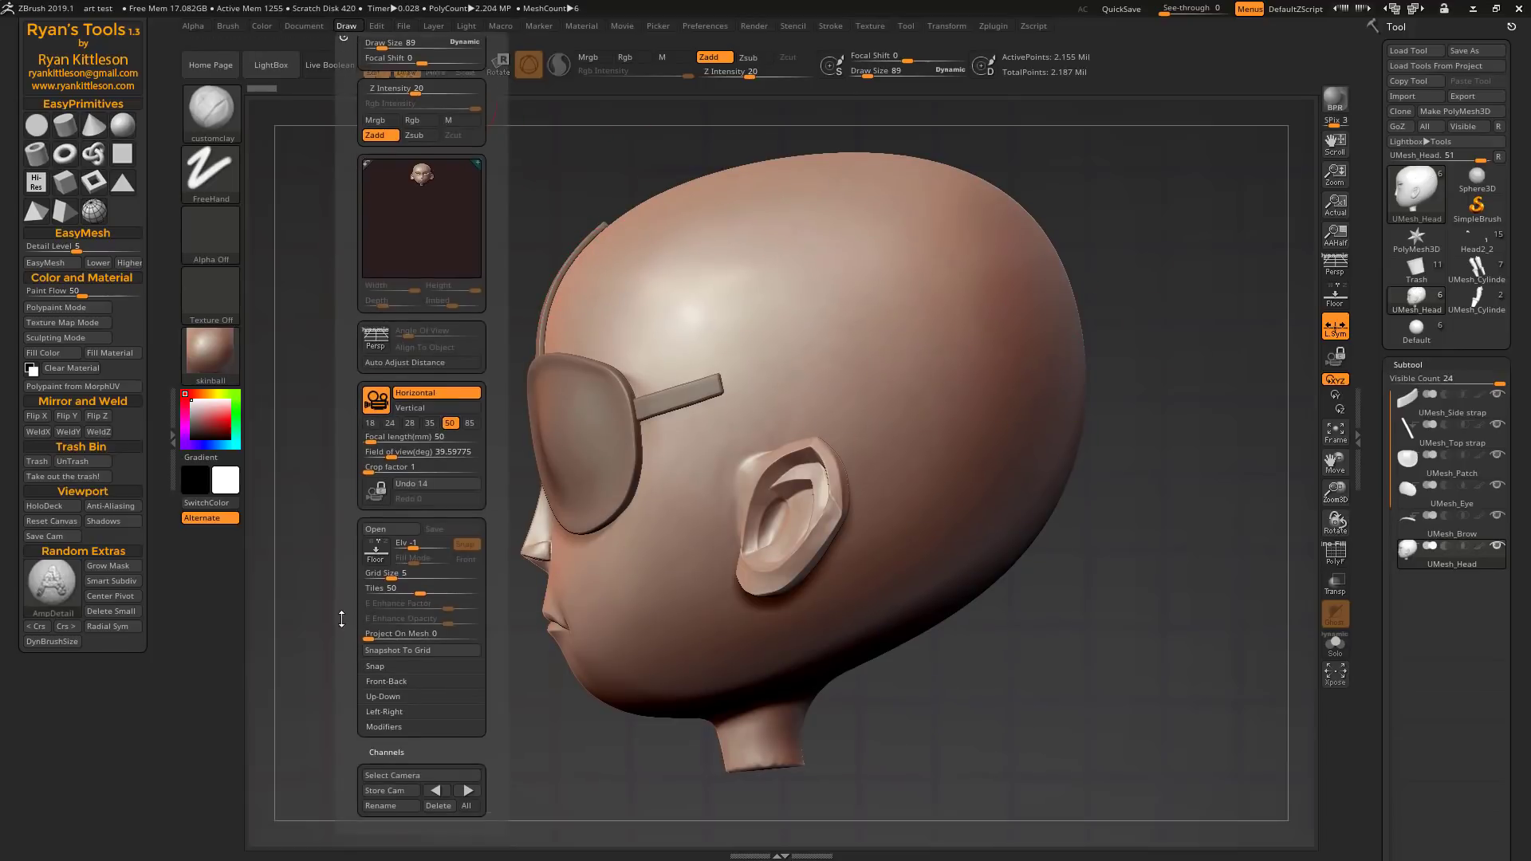
scroll(418, 478, down, 3)
click(395, 664)
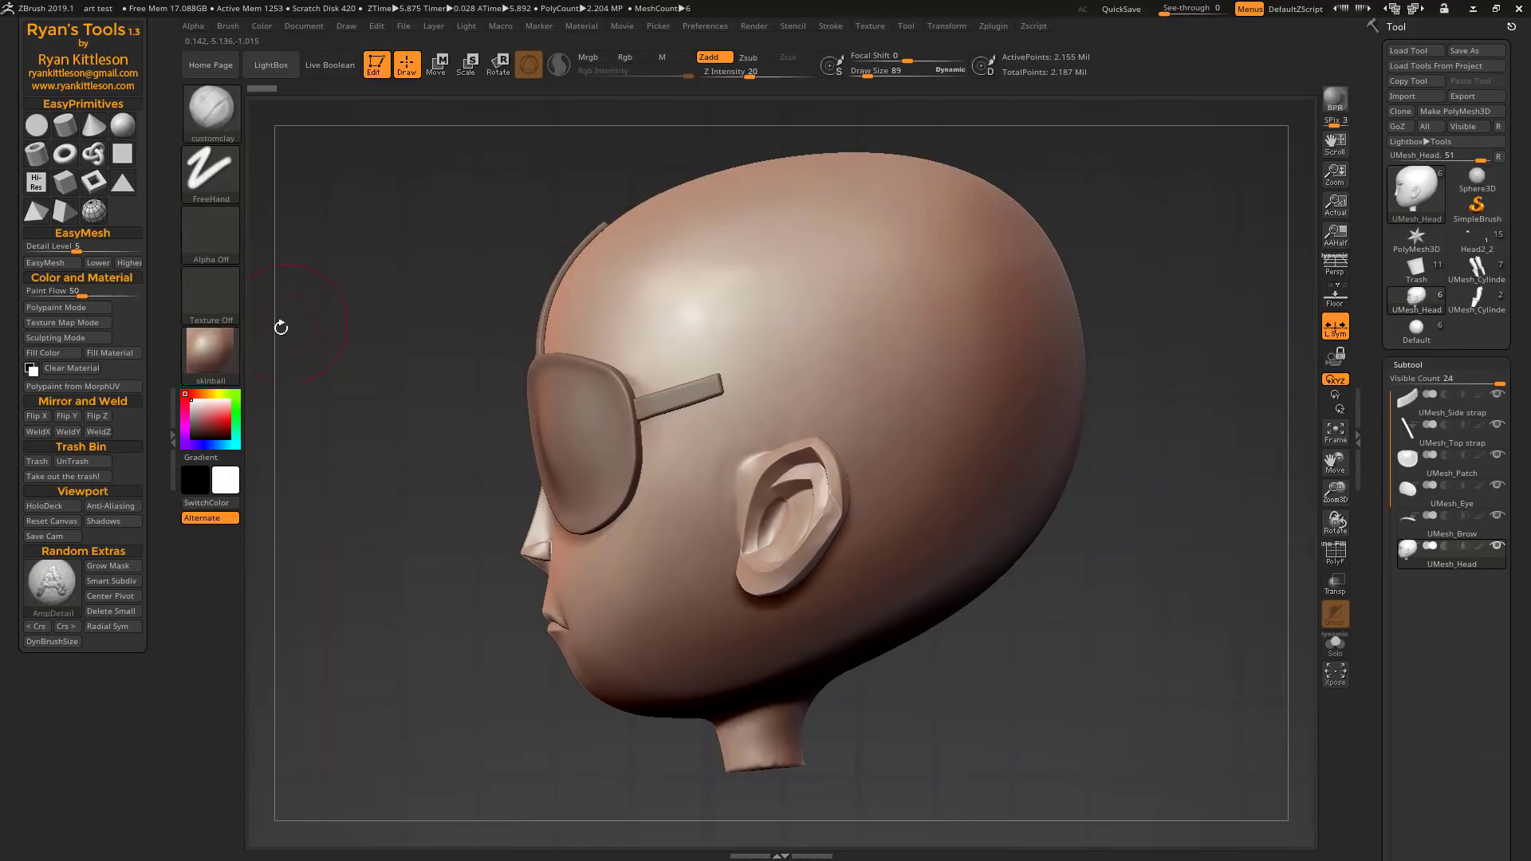
click(59, 537)
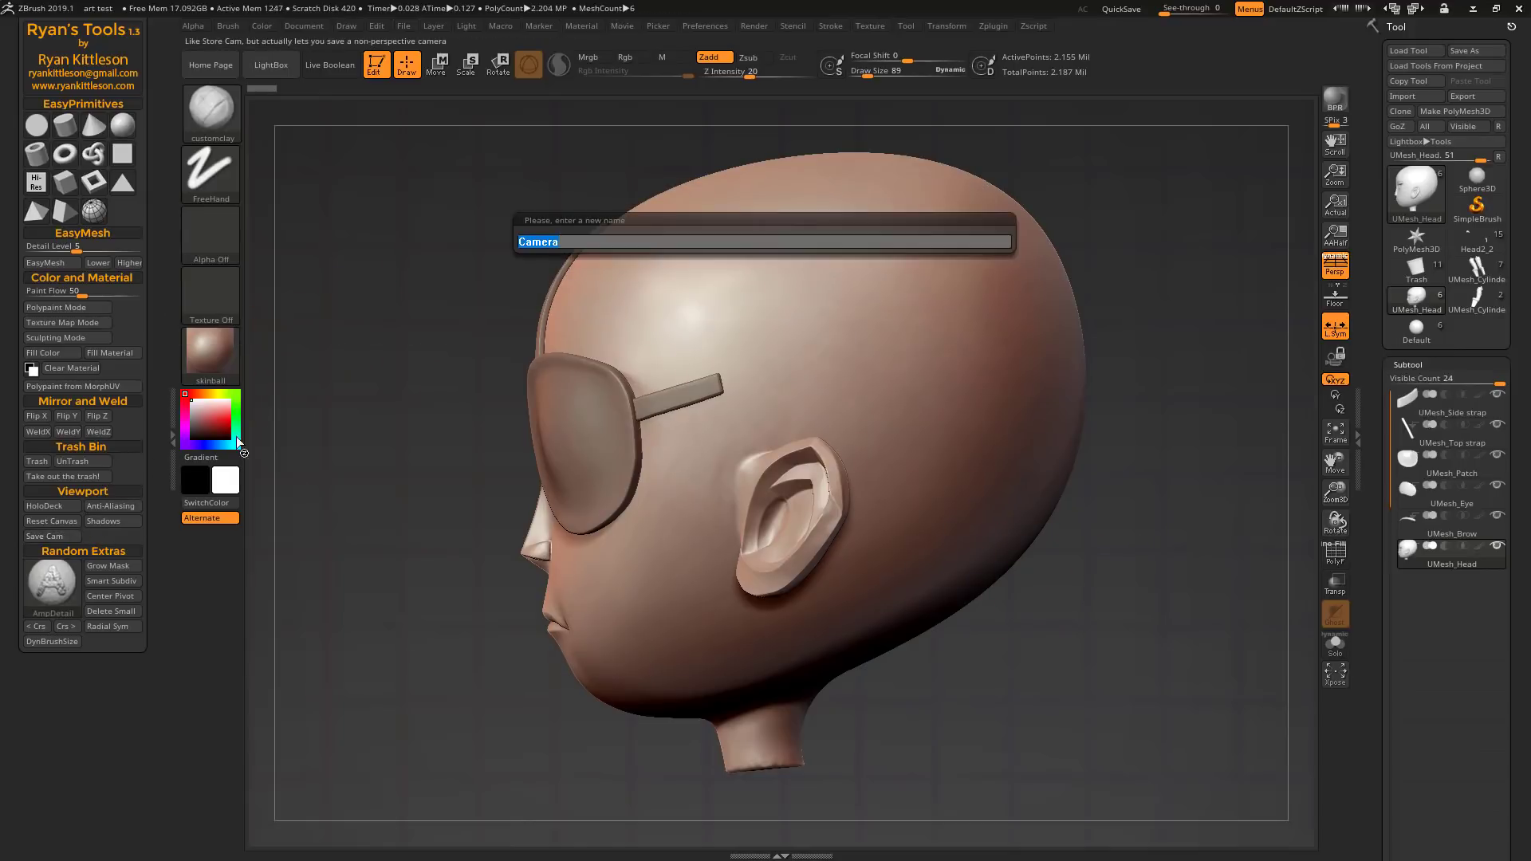
text(s)
text(e)
key(Return)
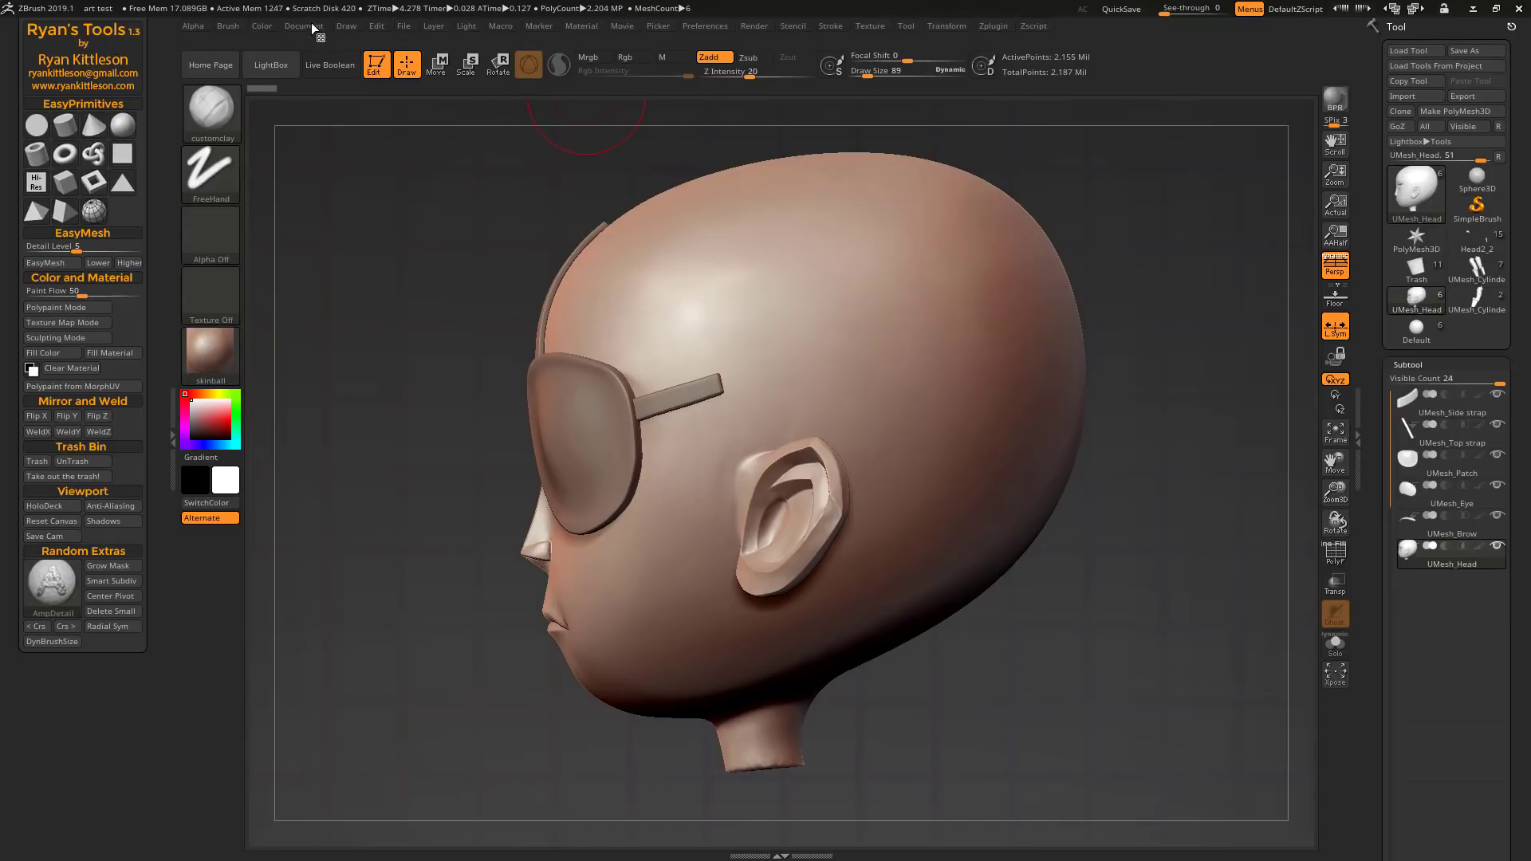
- Check the saved camera's focal length in the Draw palette and close it
click(345, 26)
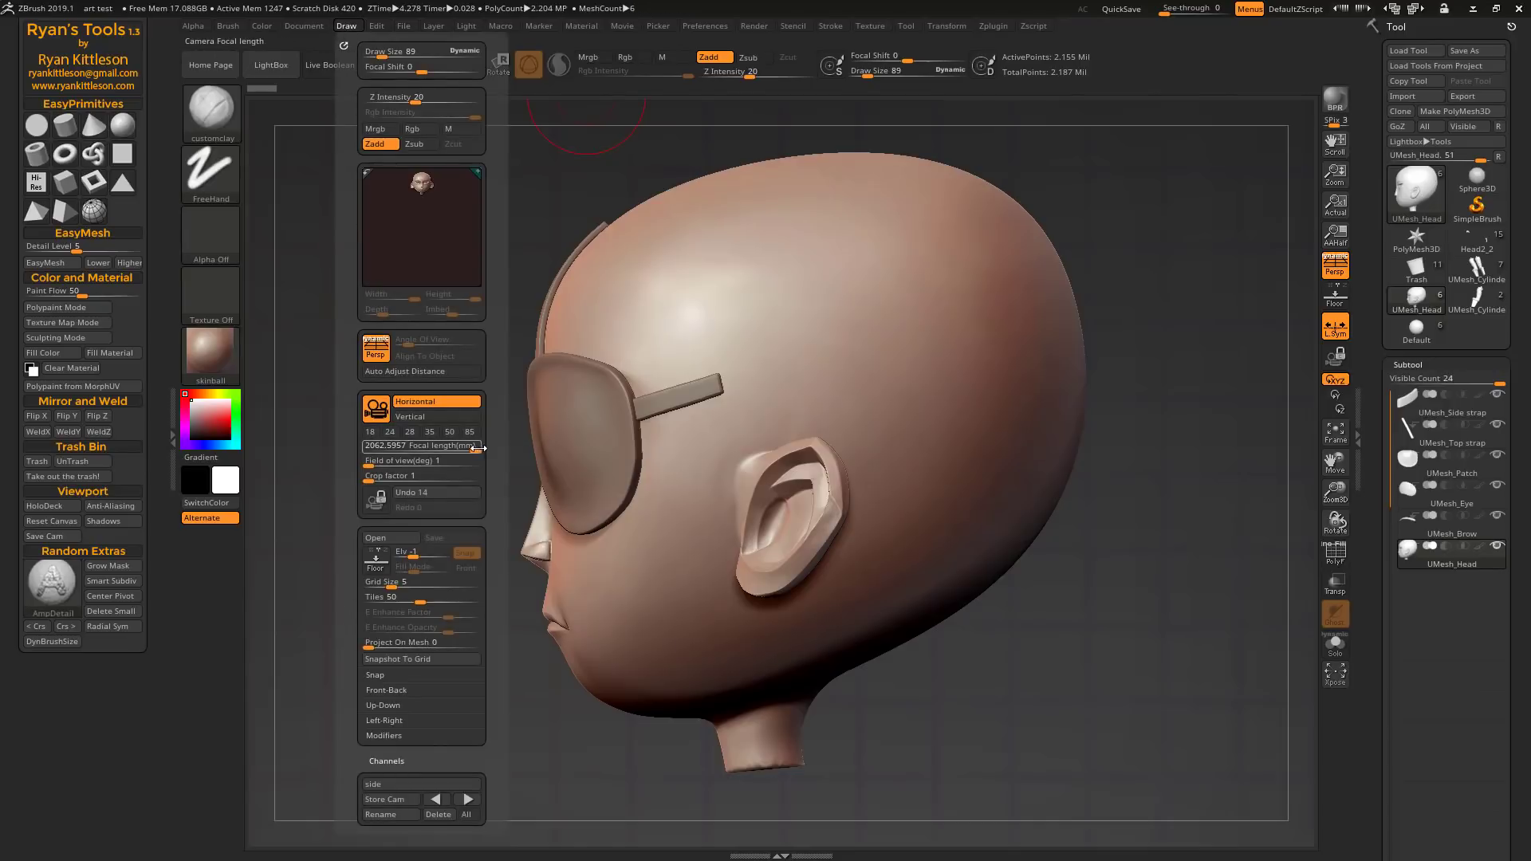
click(545, 419)
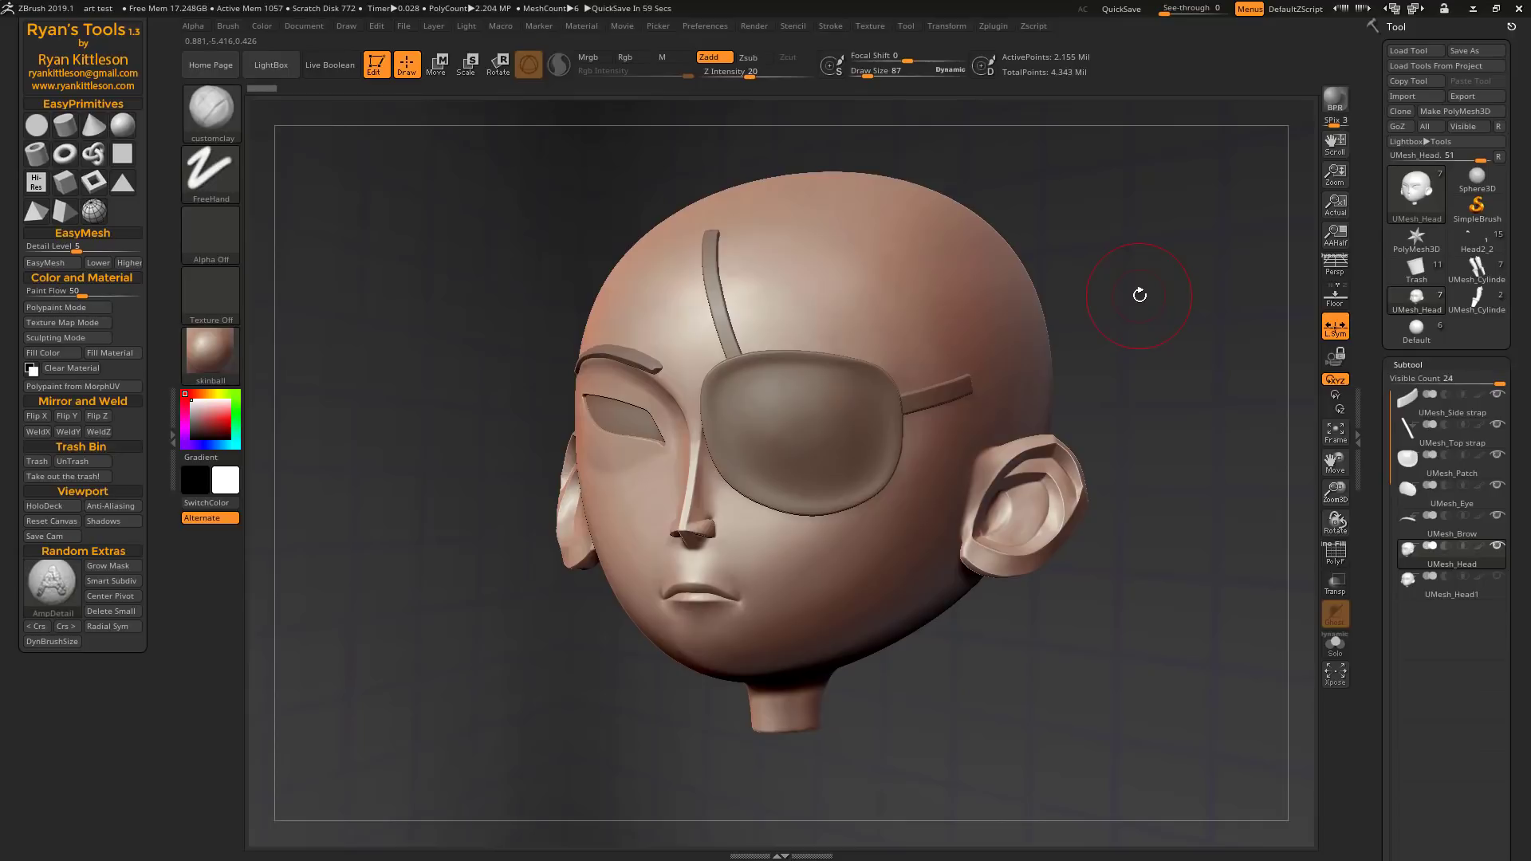
- Select the UMesh_Head1 subtool, zoom to fit, and raise Draw Size to its 5000 maximum
key(Down)
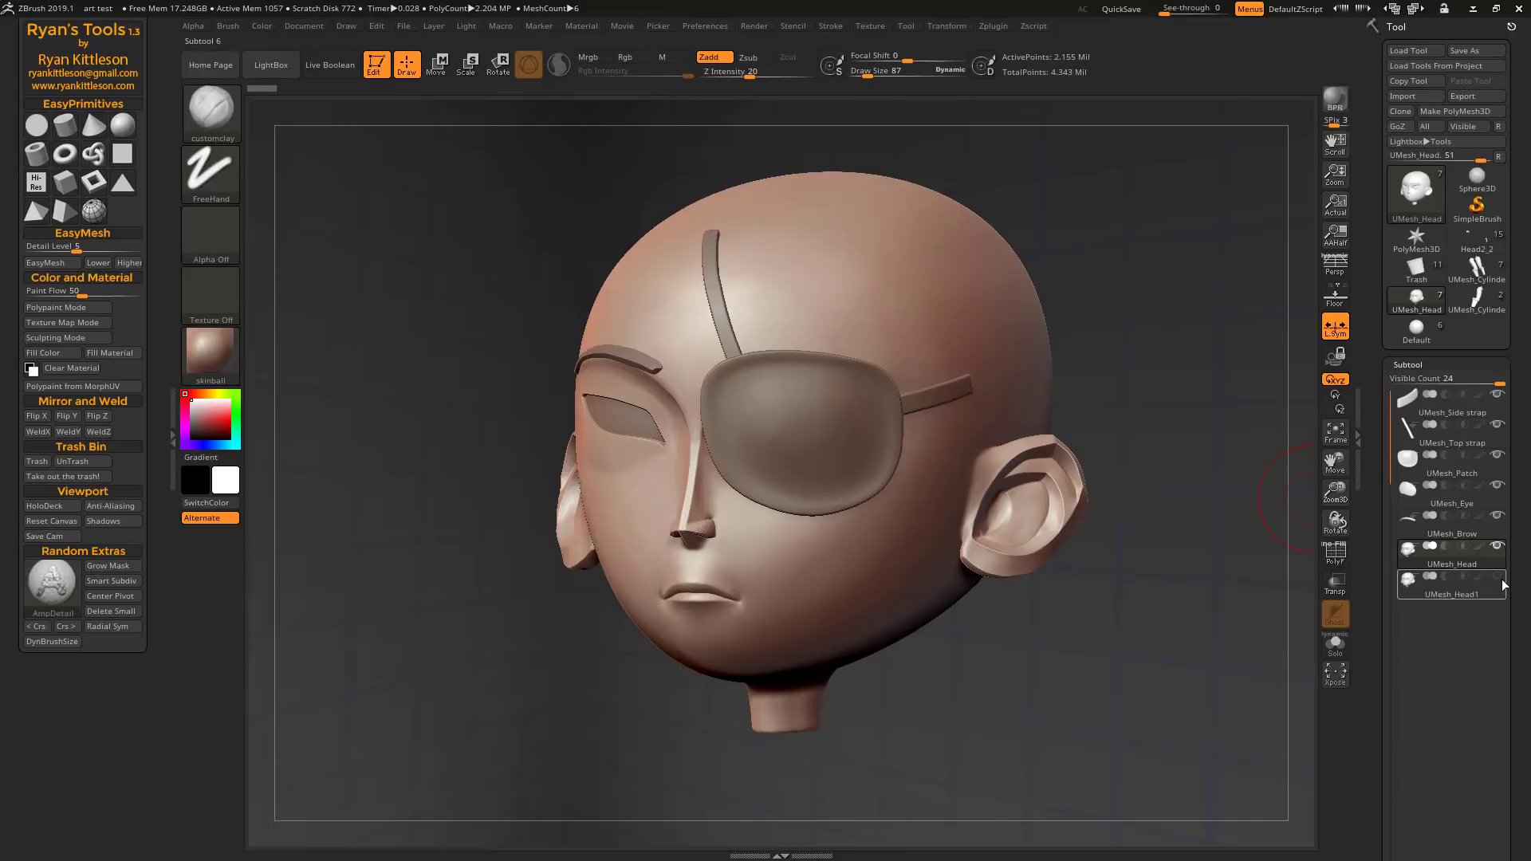
mouse_move(1042, 475)
ctrl+right_down()
mouse_move(819, 336)
mouse_move(816, 437)
mouse_move(869, 203)
ctrl+right_up()
alt+click(821, 447)
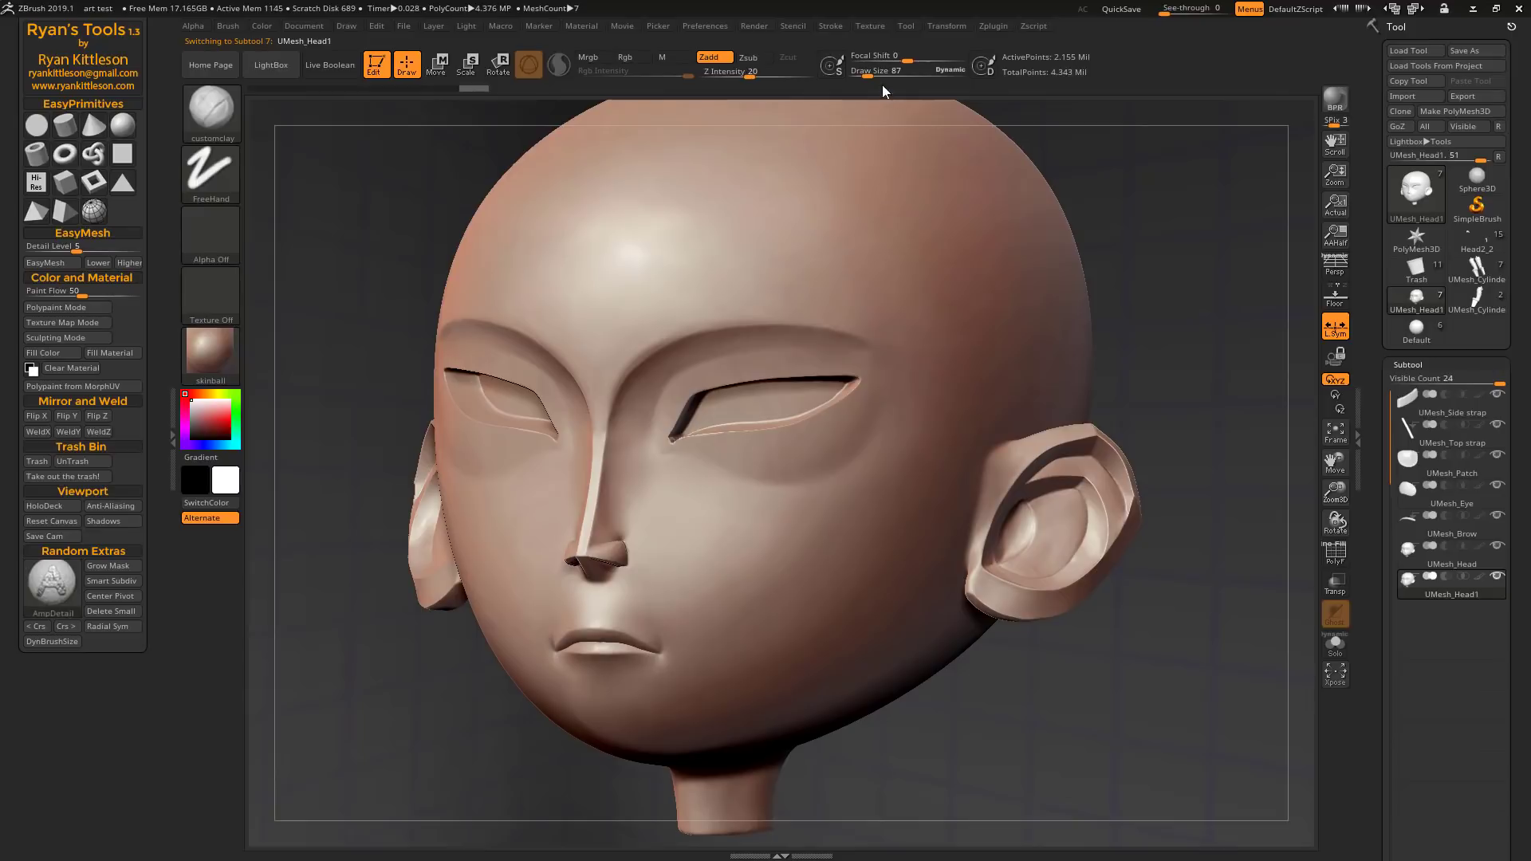
drag(864, 73, 974, 77)
- Reduce the Draw Size step by step until the brush size reaches 1
drag(947, 71, 863, 72)
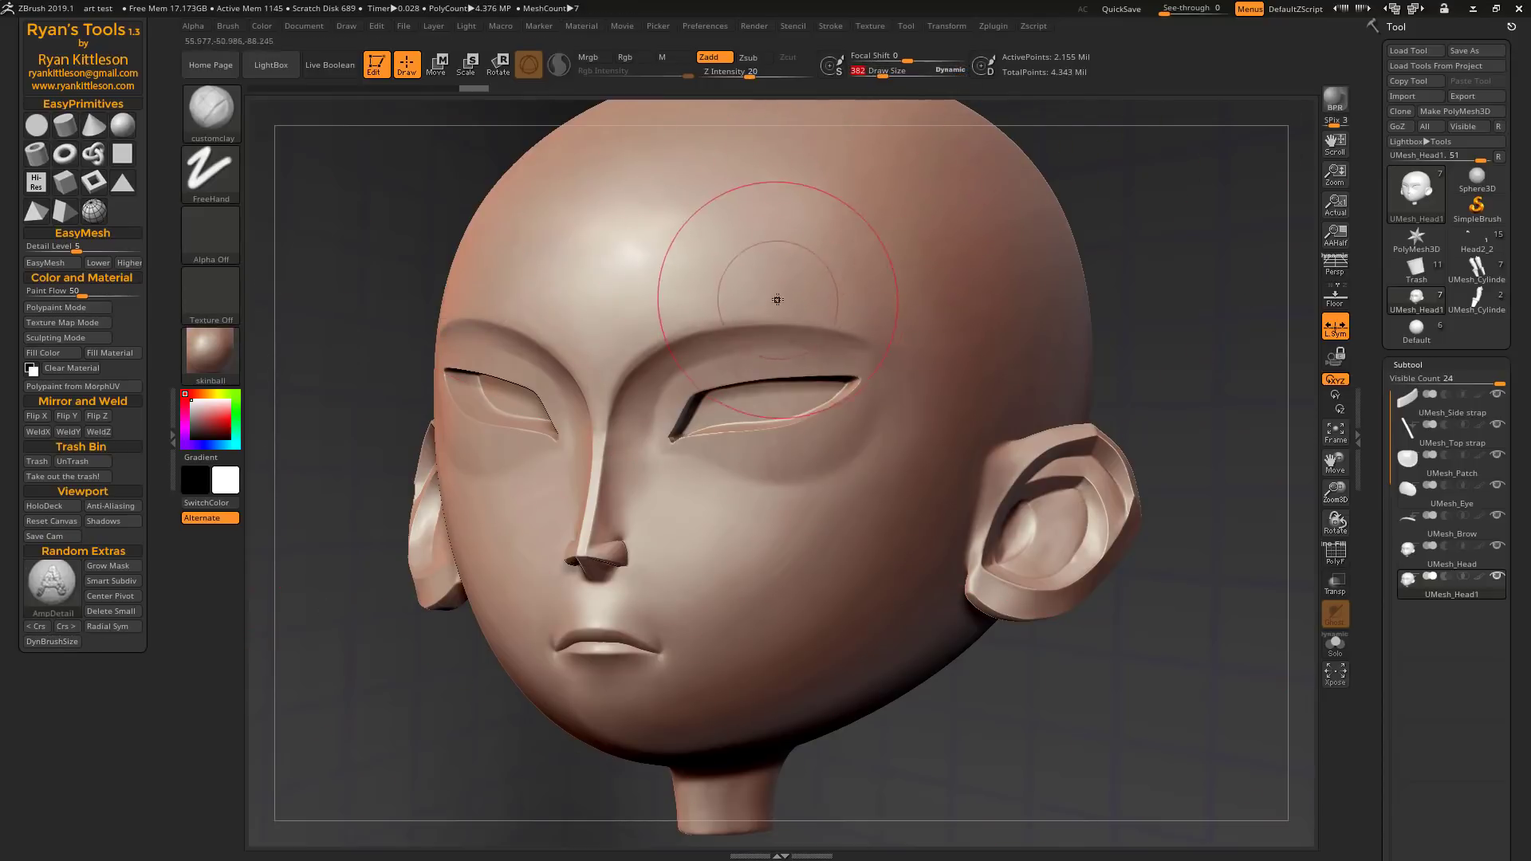
mouse_move(882, 72)
mouse_down()
mouse_move(938, 74)
mouse_move(861, 74)
mouse_up()
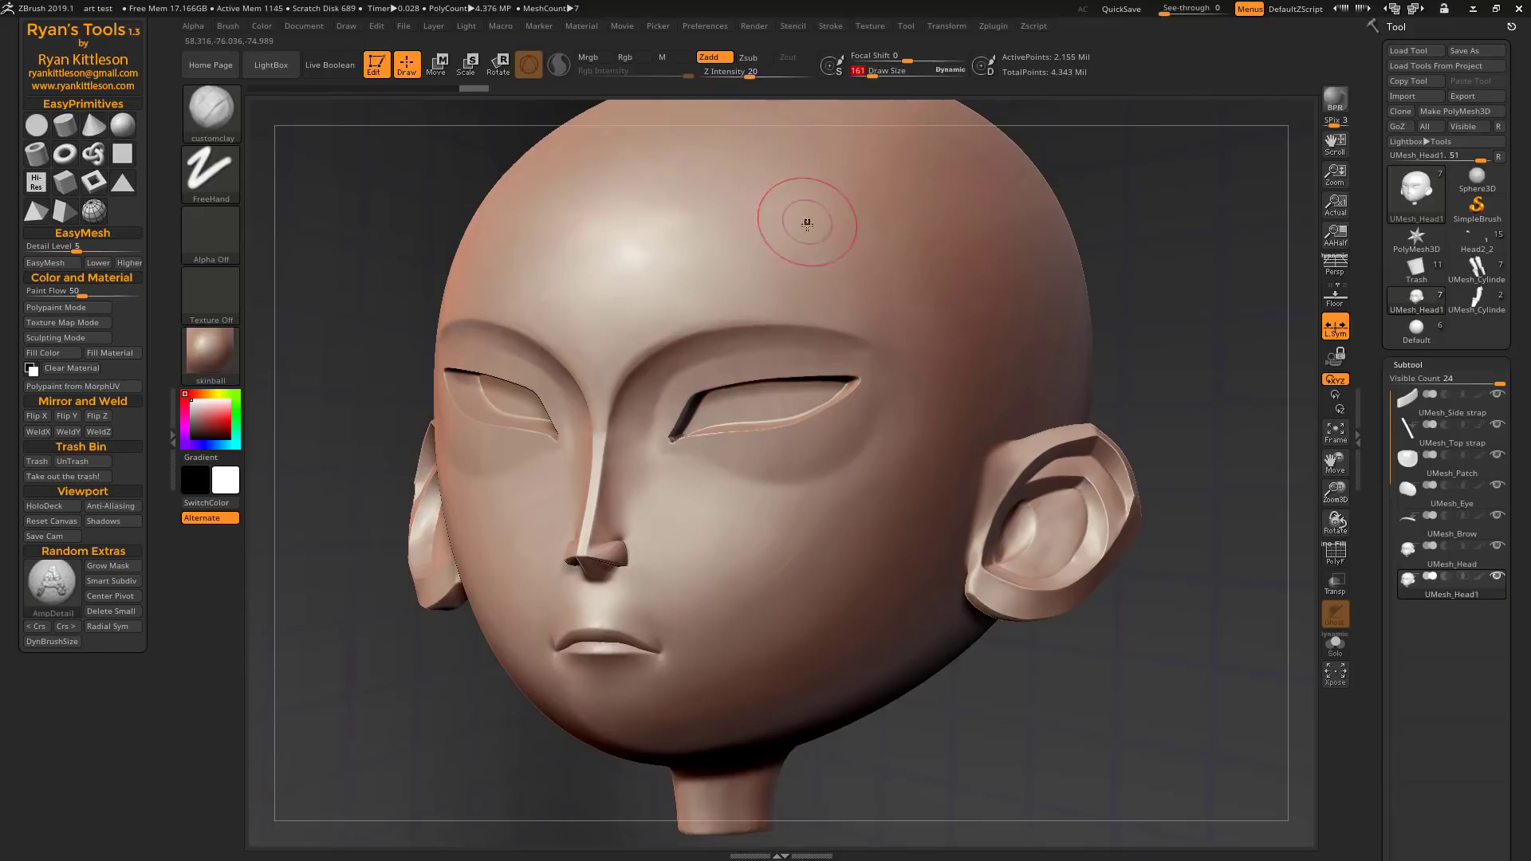
key(bracketleft)
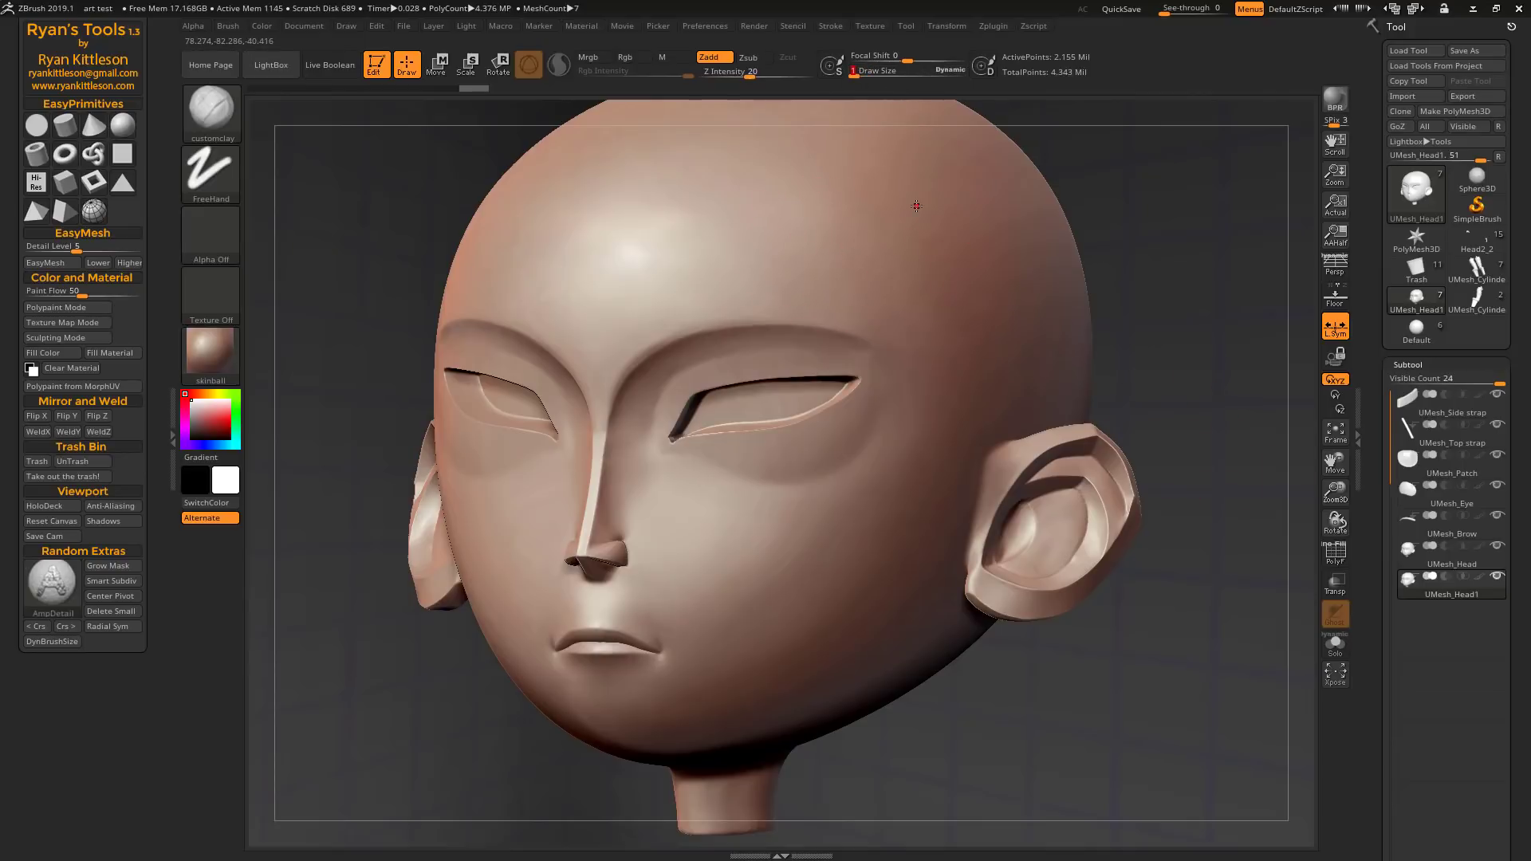